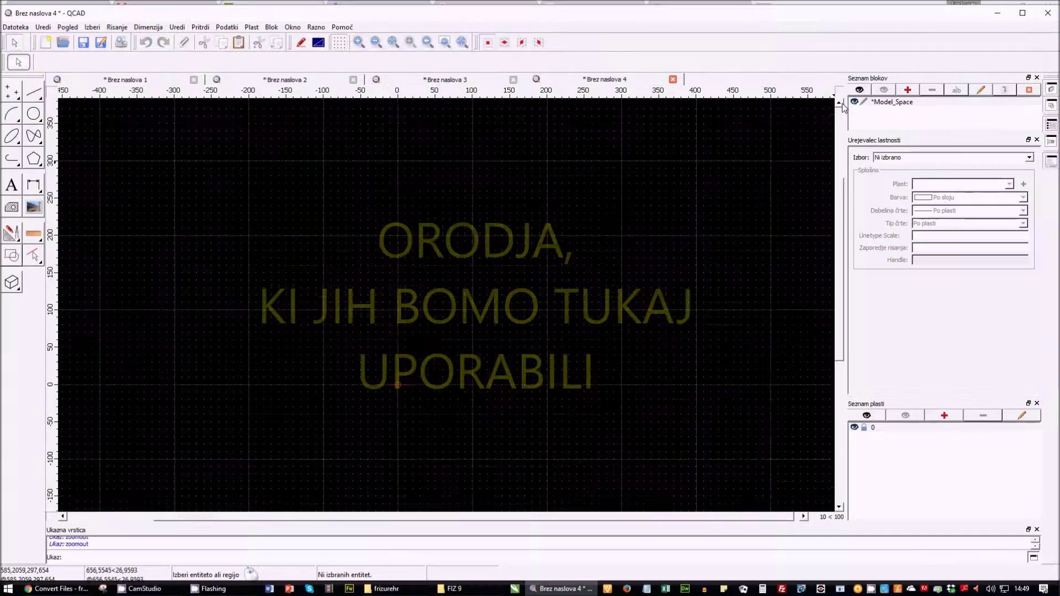
- Draw connected lines from (30, 220) through (90, 220), (90, 240) and (70, 240) to (70, 280)
click(839, 103)
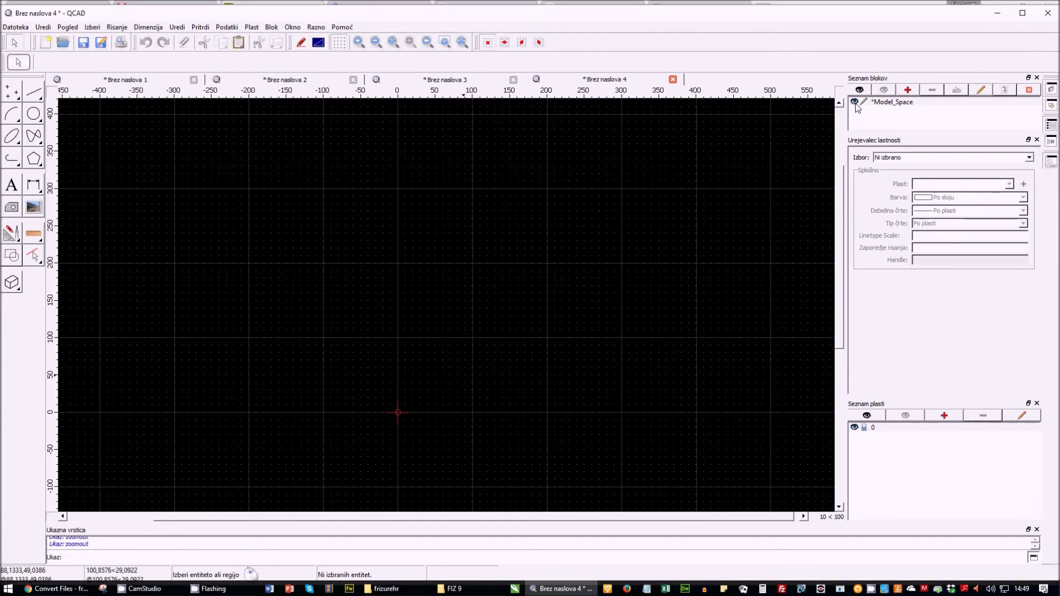
click(363, 42)
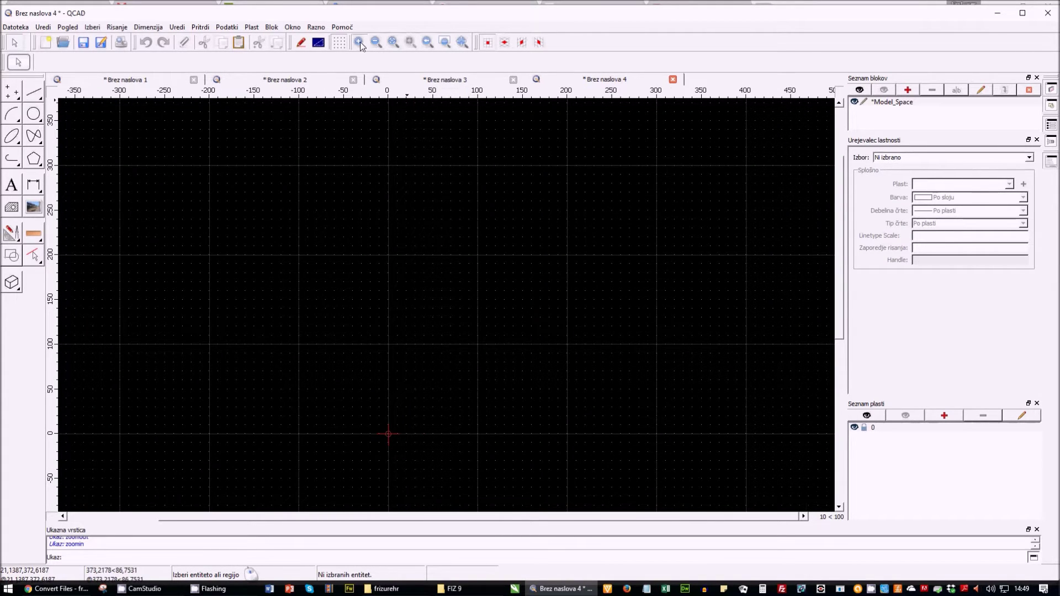
click(360, 42)
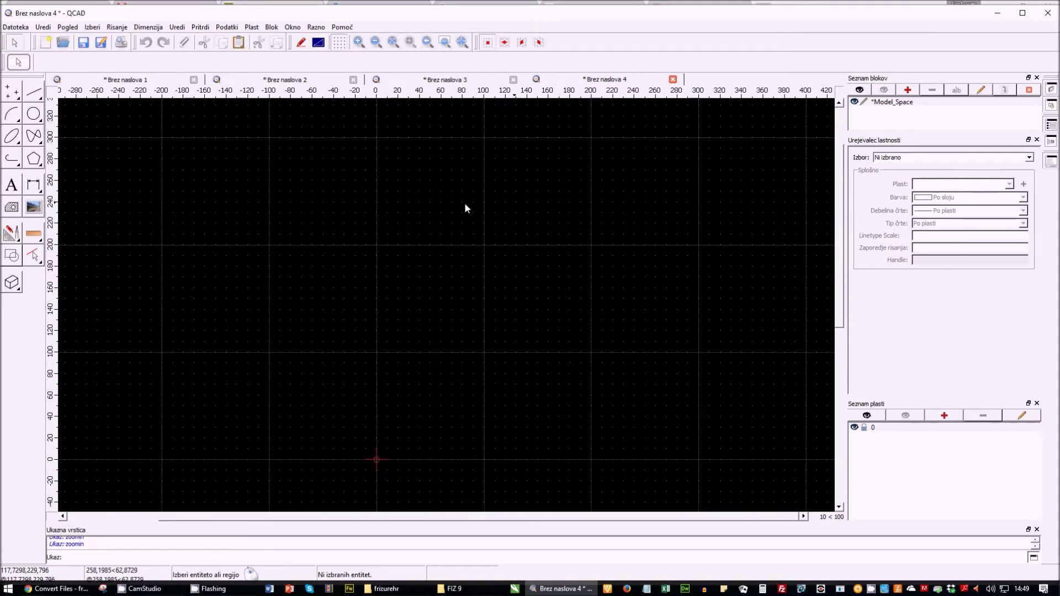
click(34, 95)
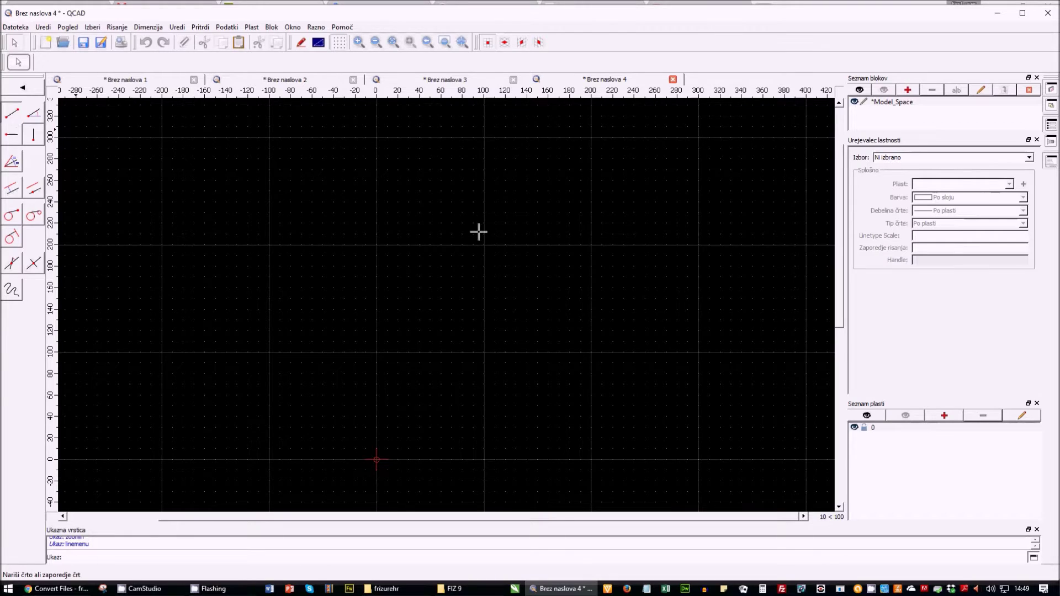
key(l)
key(i)
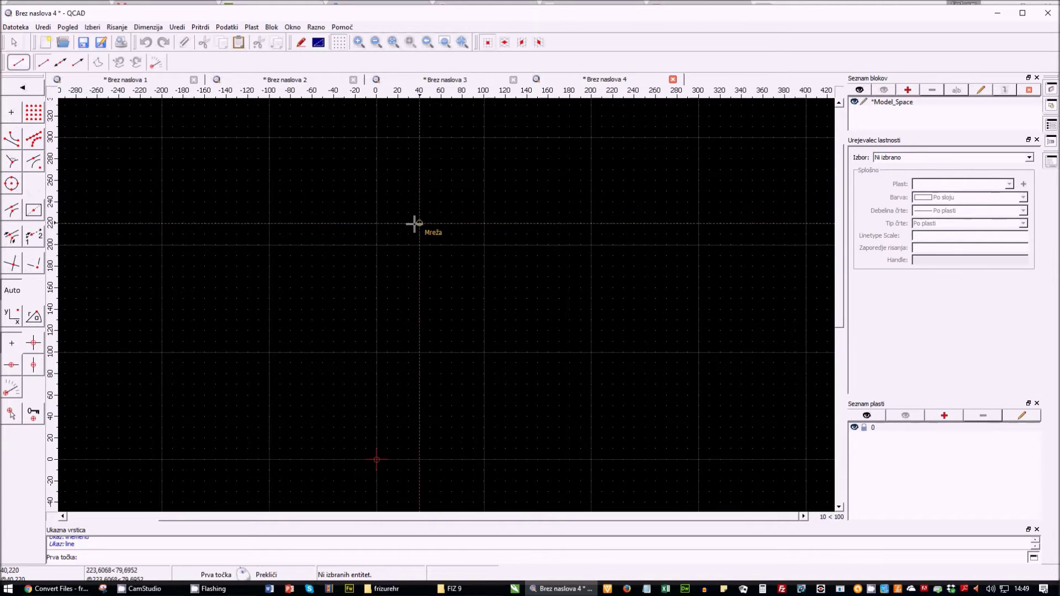
click(409, 224)
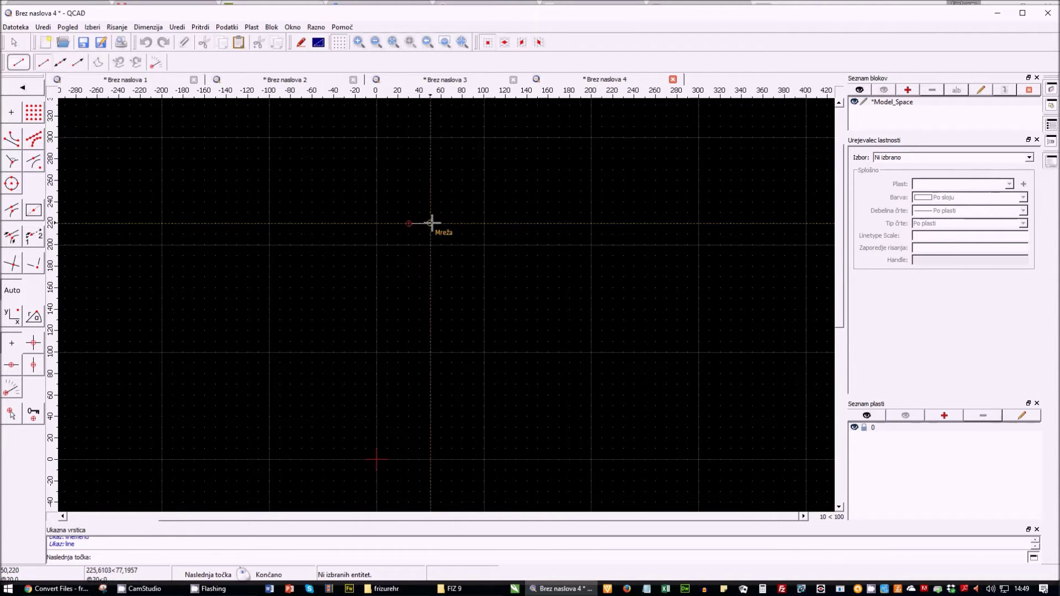
click(473, 224)
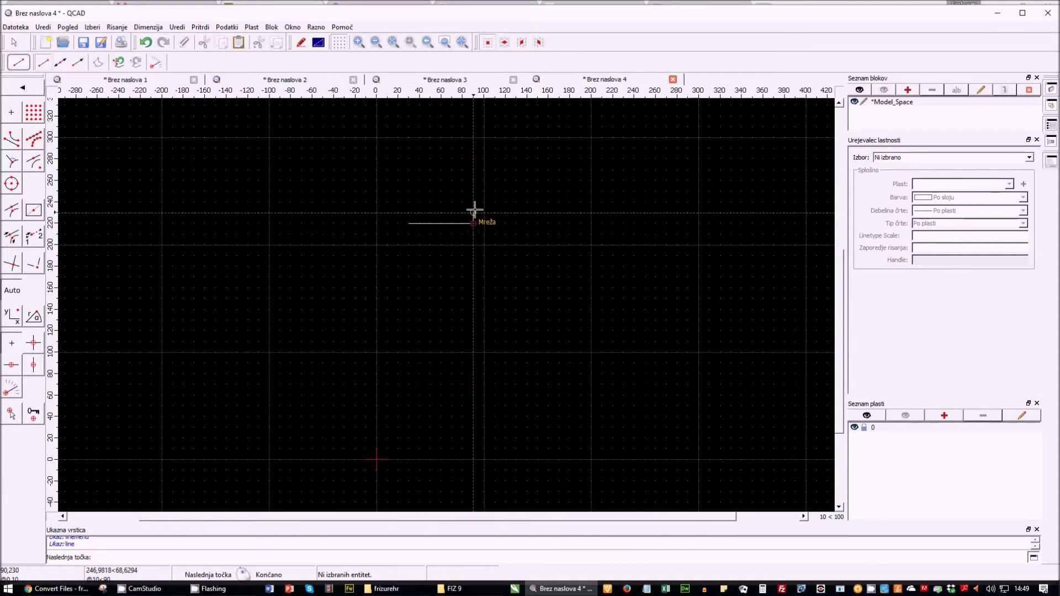
click(473, 202)
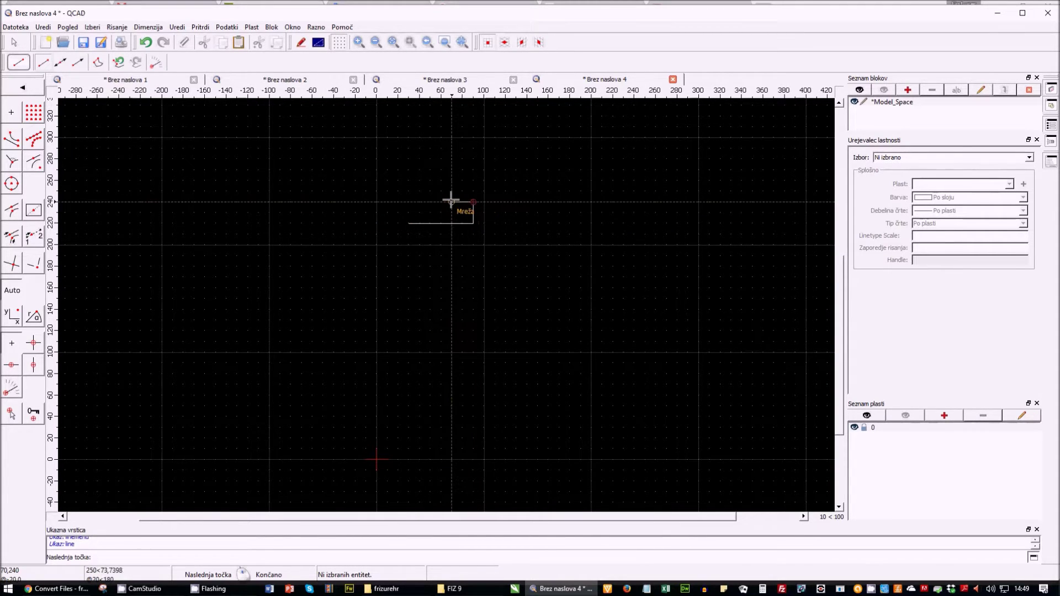
click(452, 202)
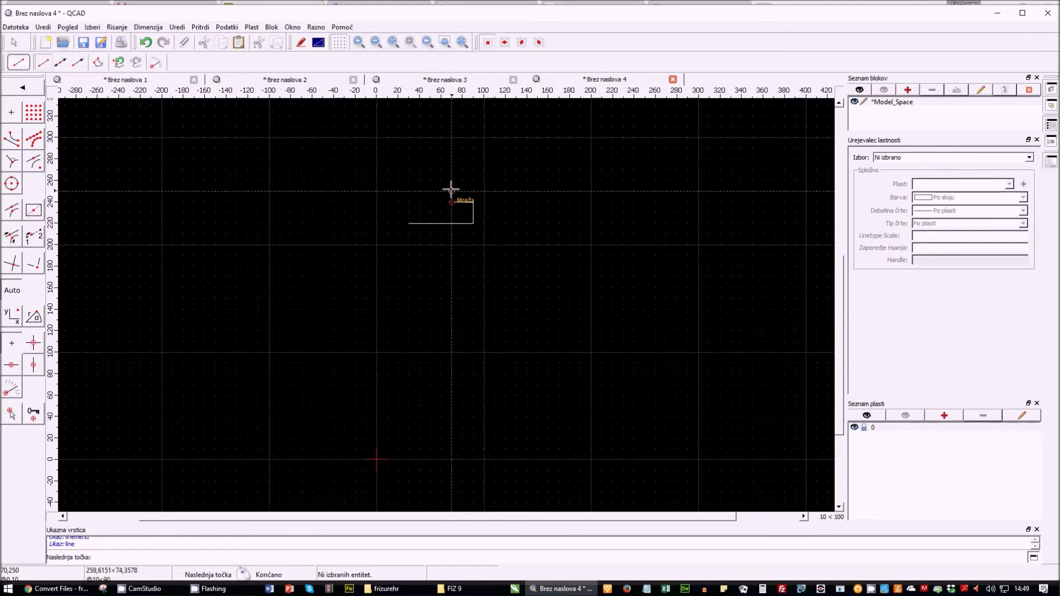
click(452, 159)
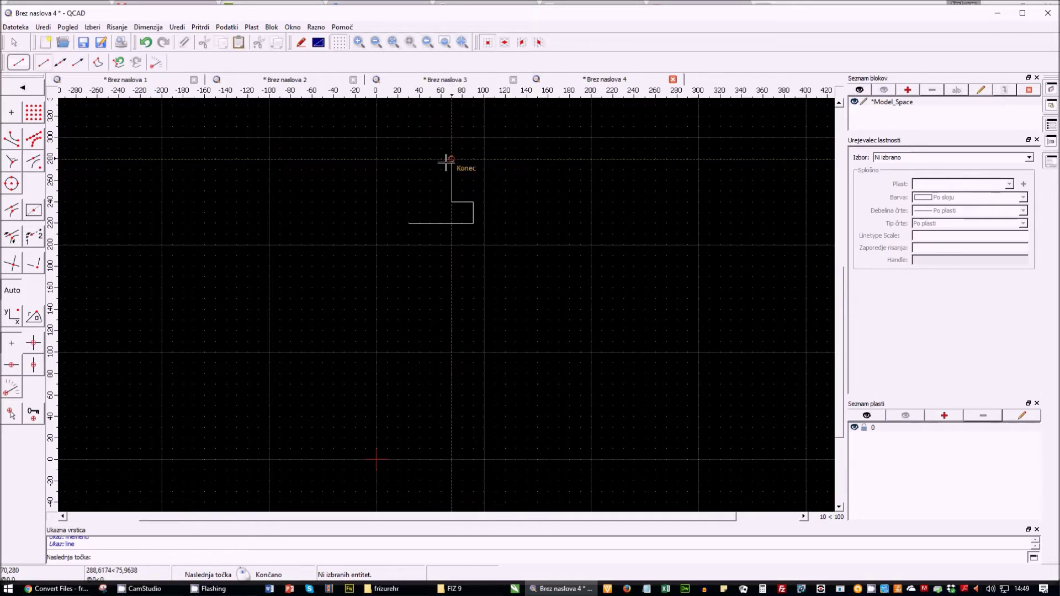
- Continue the stepped outline through (50, 280), (50, 260) and (30, 260), closing it at the start point (30, 220)
click(430, 159)
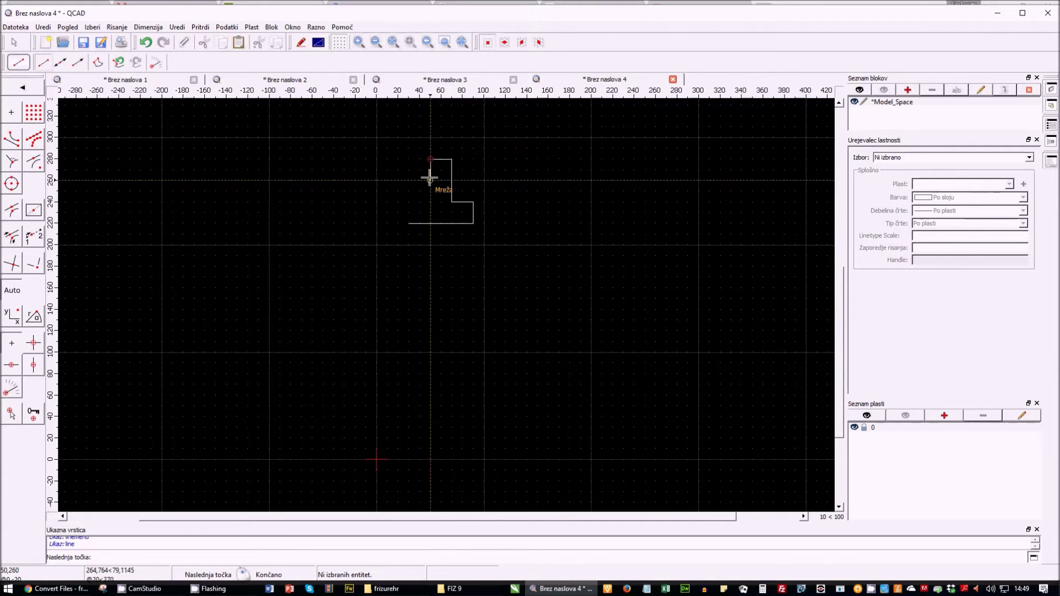
click(430, 180)
click(409, 180)
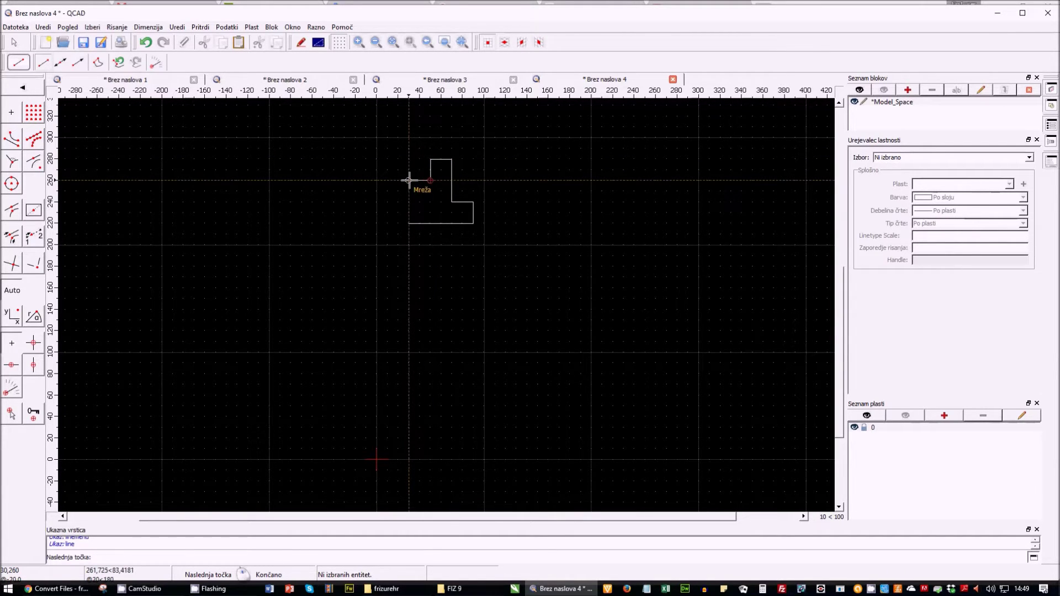
click(409, 223)
right_click(515, 292)
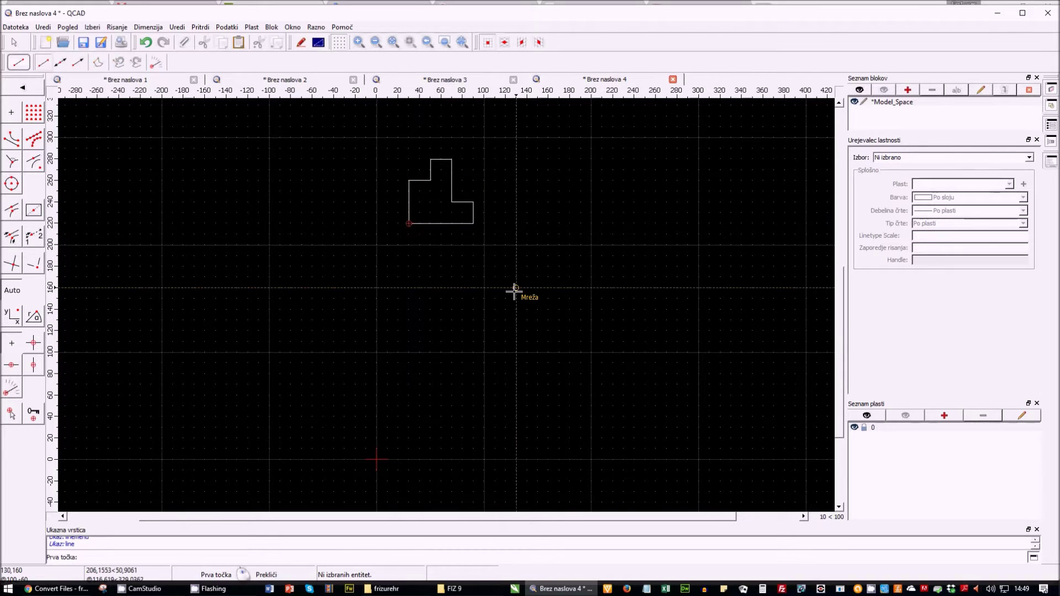
right_click(127, 243)
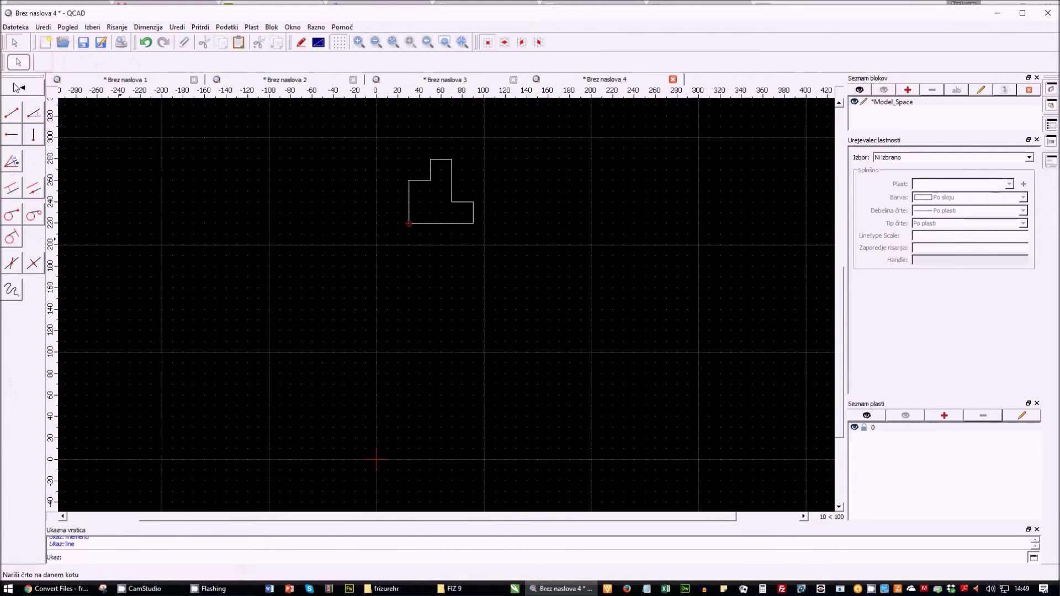
right_click(47, 212)
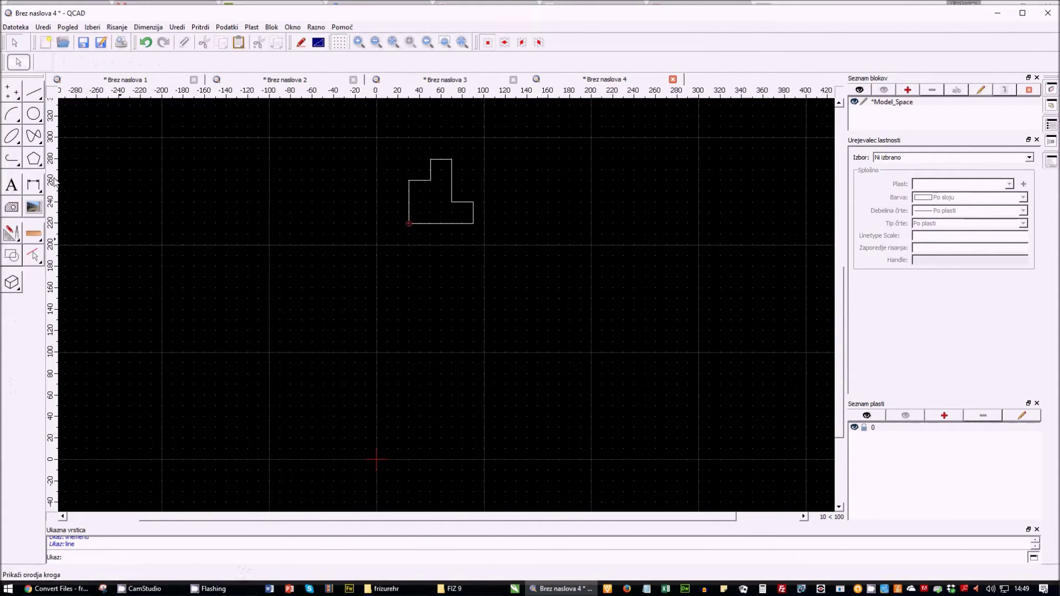
- Add horizontal dimensions to the outline's three width segments, aligning their dimension lines above the shape at Y 290
click(39, 186)
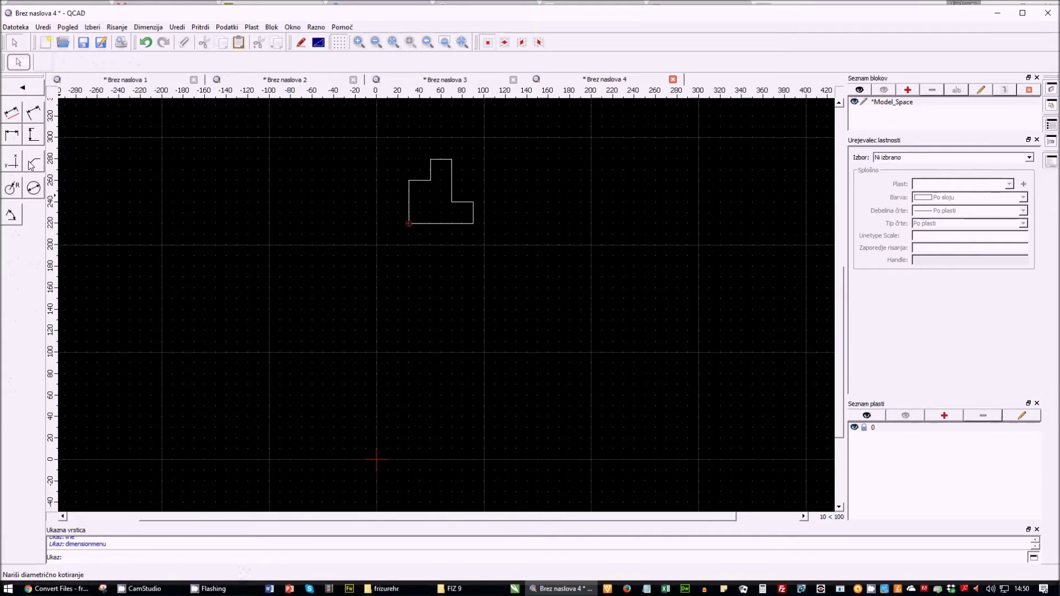
click(408, 180)
click(430, 180)
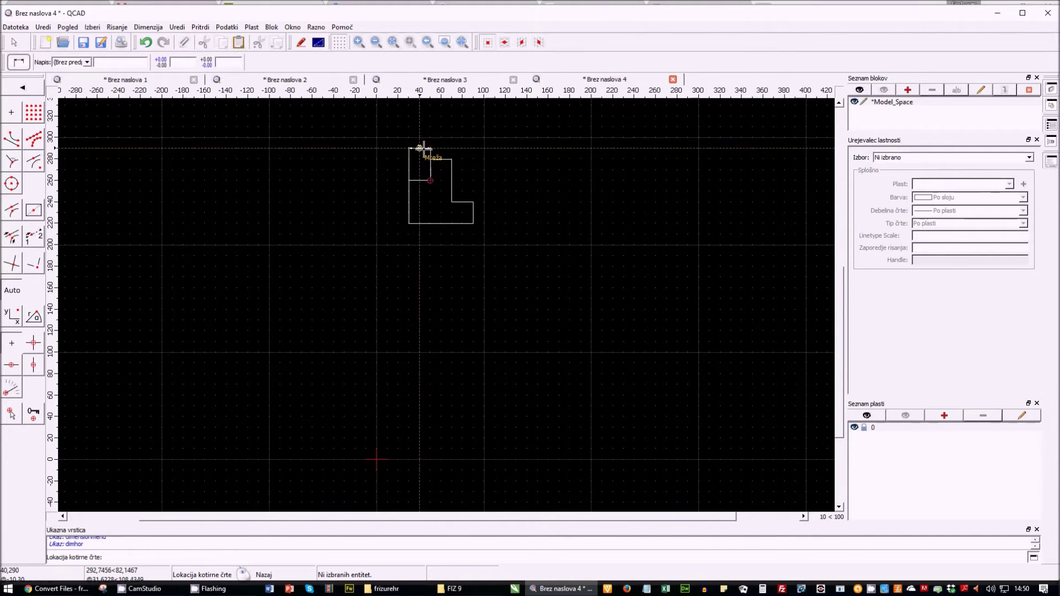
click(420, 148)
click(431, 159)
click(451, 160)
click(442, 148)
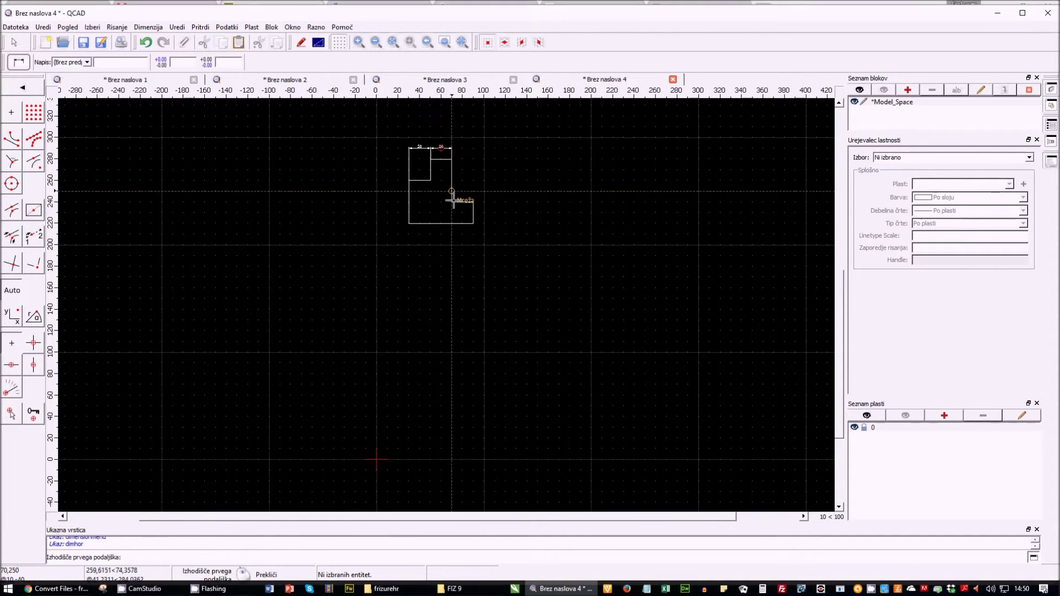
click(473, 202)
click(463, 159)
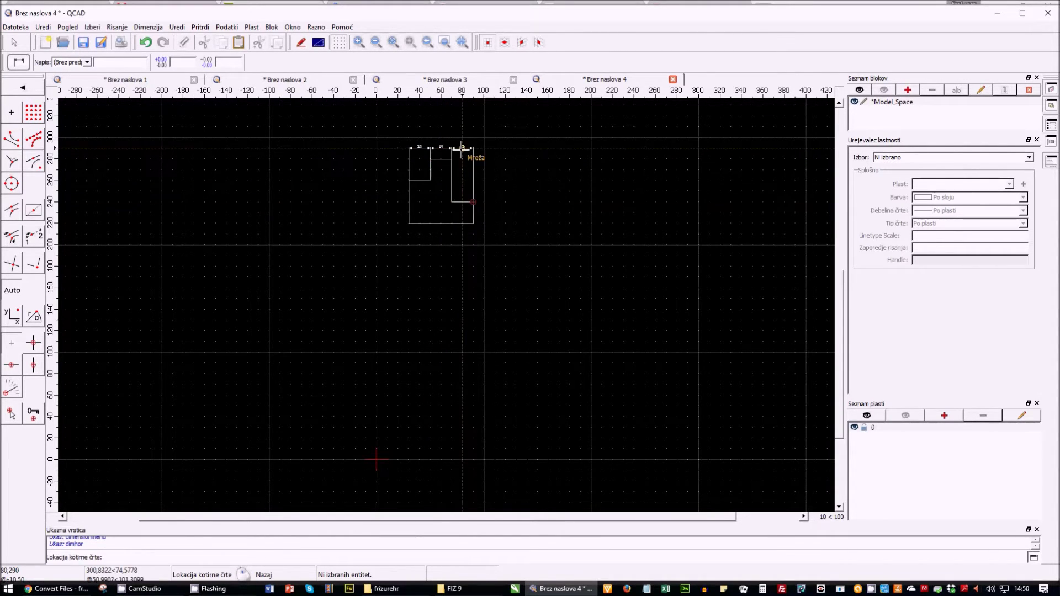
click(463, 148)
key(Escape)
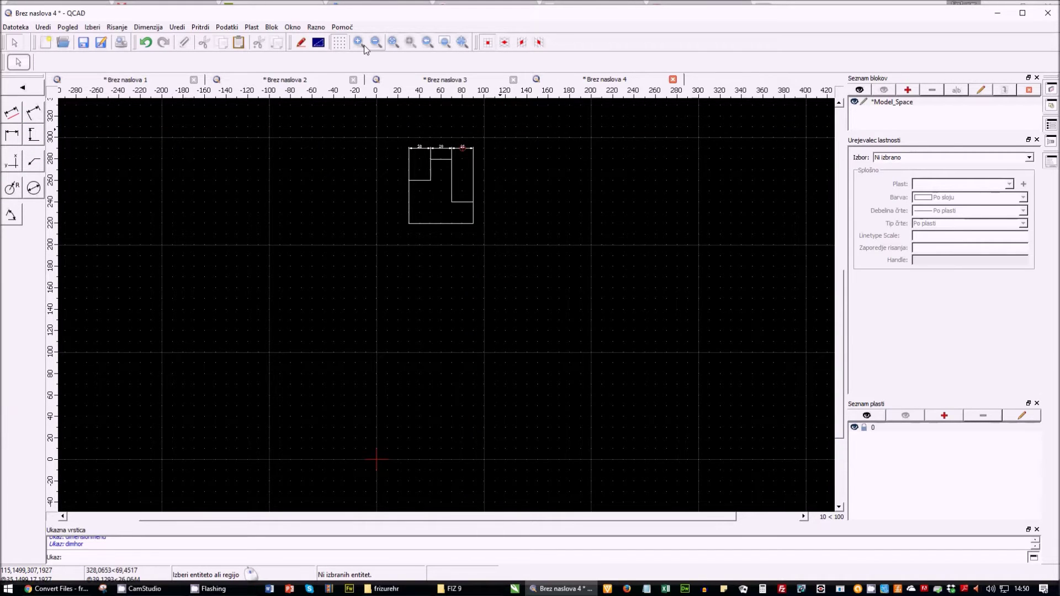
- Add vertical dimensions for the outline's three height levels, aligning their dimension lines to the right of the shape at X 100
click(444, 42)
click(386, 132)
click(500, 266)
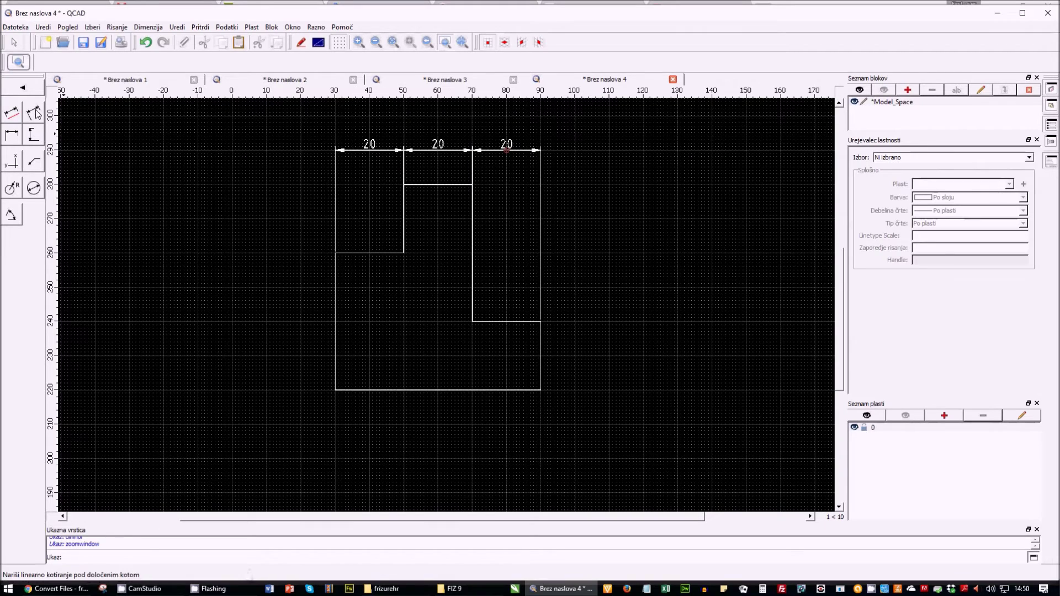
click(404, 184)
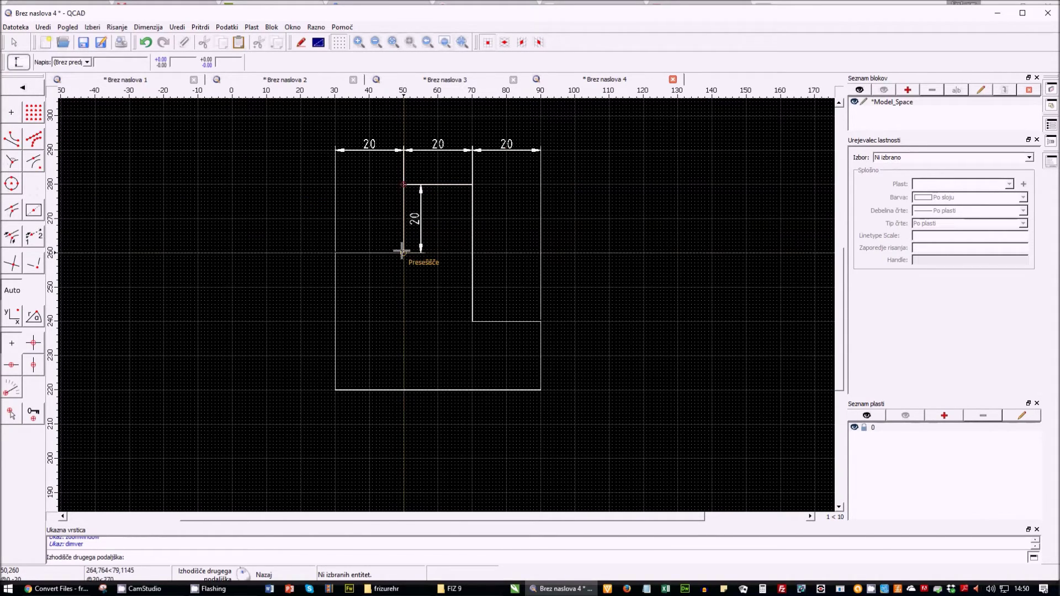
click(402, 252)
click(575, 246)
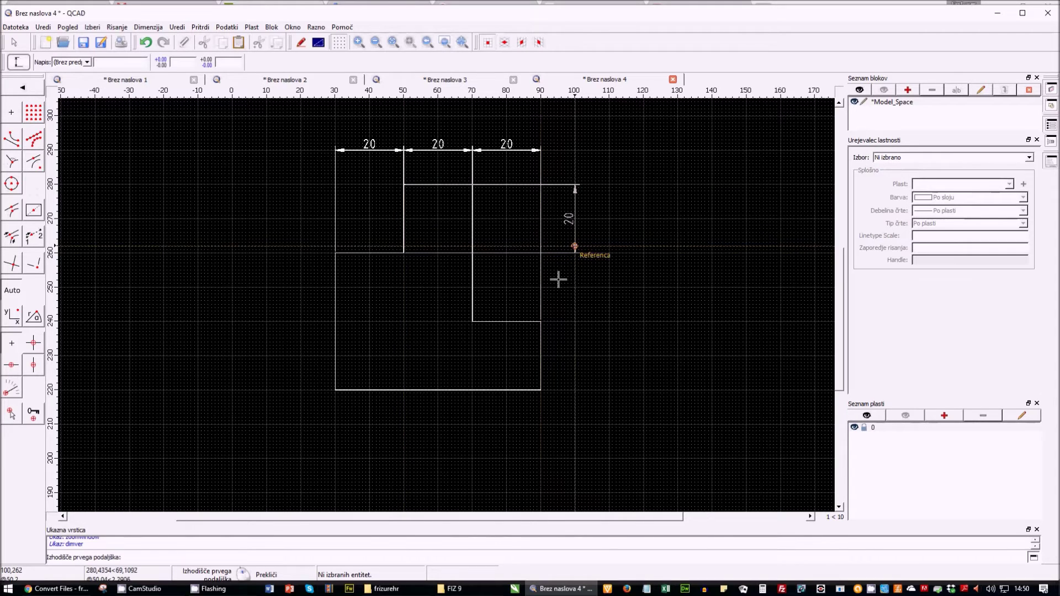
click(472, 253)
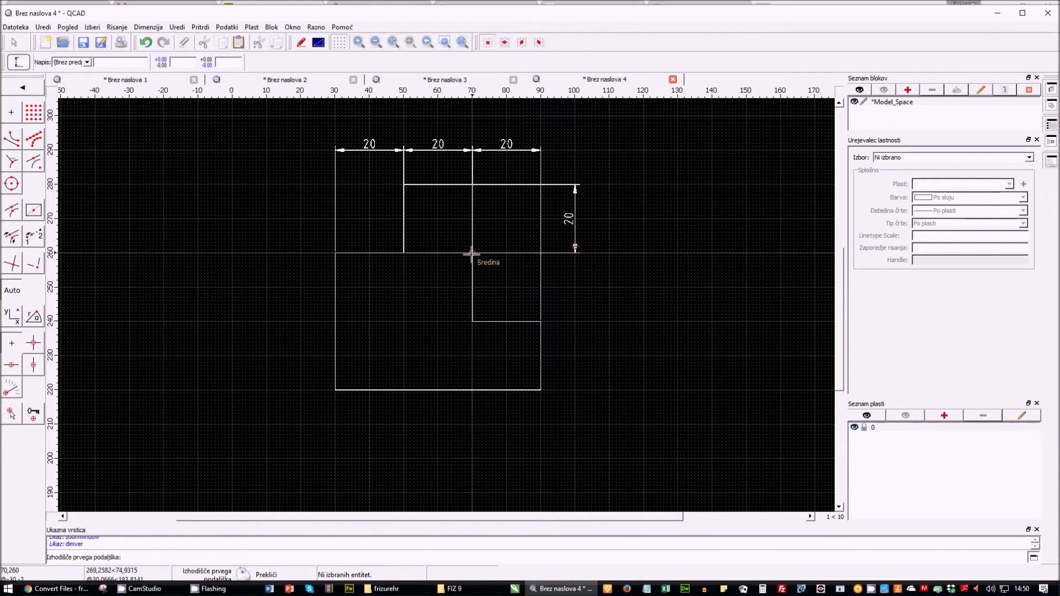
click(472, 321)
click(575, 312)
click(541, 321)
click(540, 389)
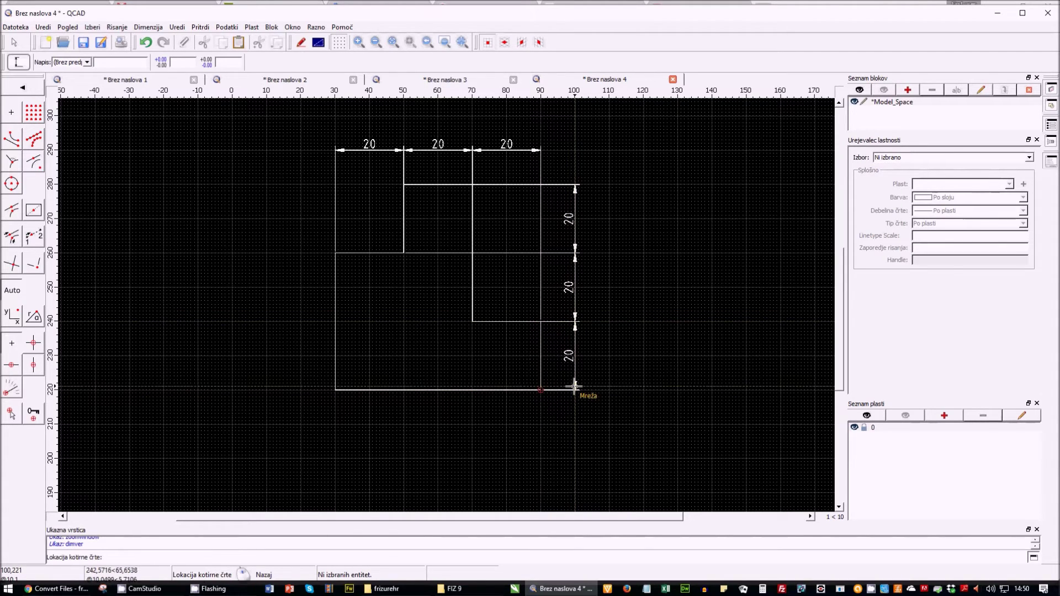
click(575, 385)
key(Escape)
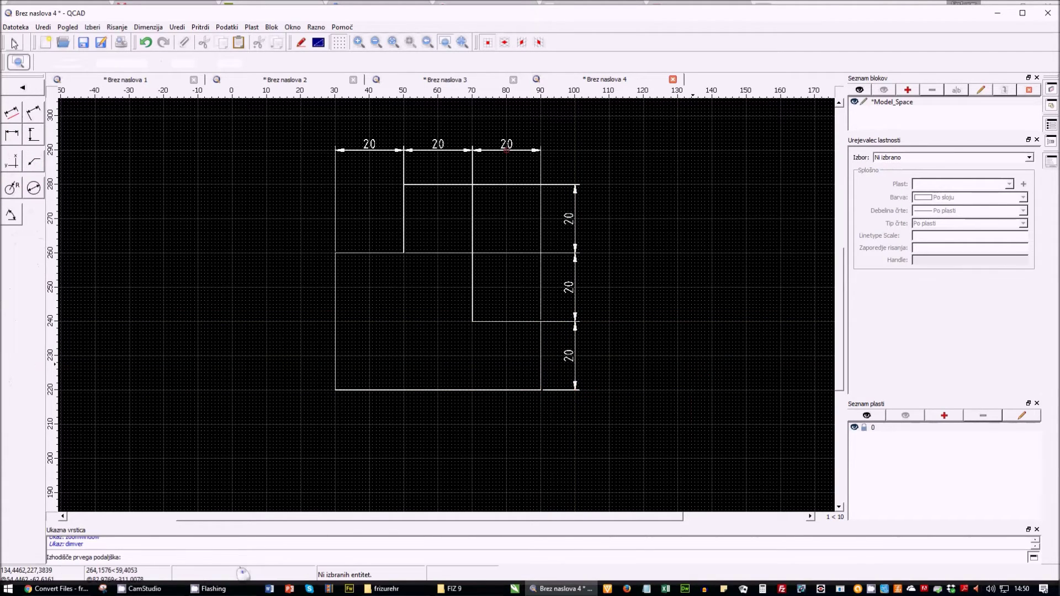
key(Escape)
- Set the lineweight of all eight outline lines to 1.06 mm, leaving the dimensions out of the selection
drag(305, 172, 548, 406)
click(977, 215)
scroll(970, 276, down, 5)
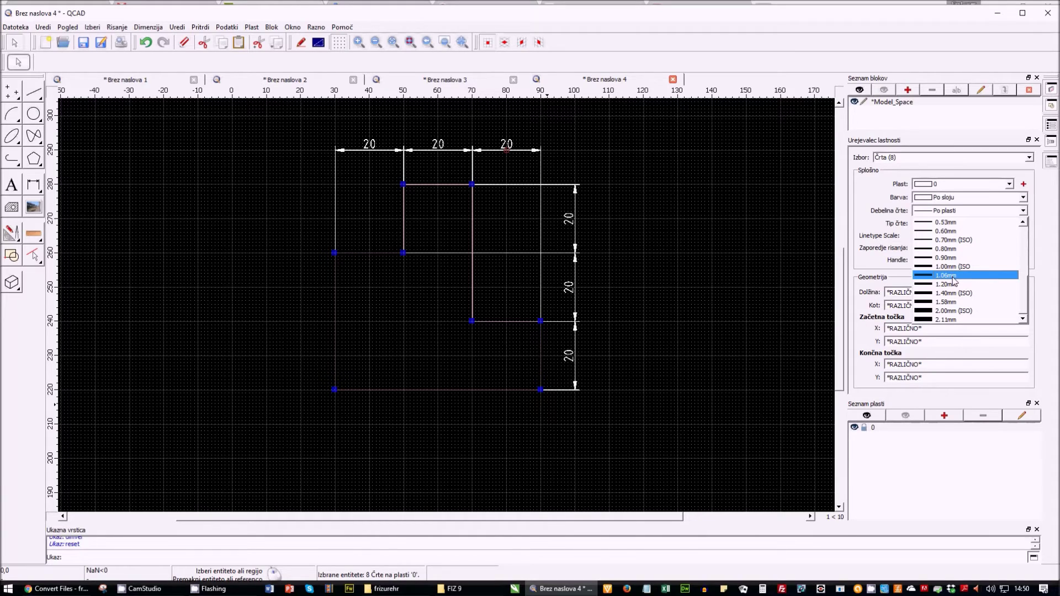
click(953, 275)
key(Escape)
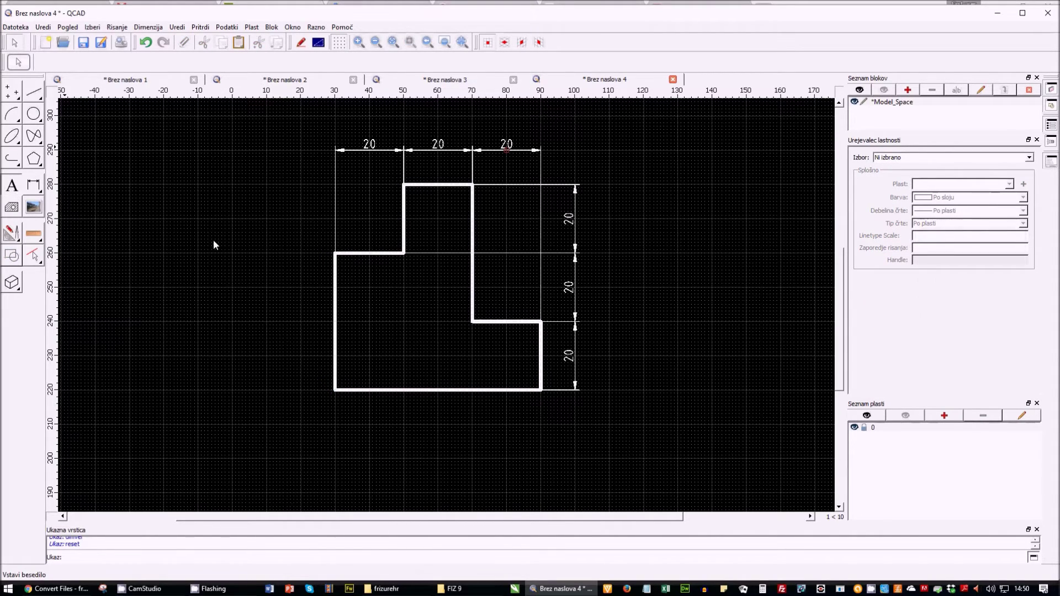
- Place the text "širina = 40 mm" with a text height of 2 beneath the outline
click(550, 198)
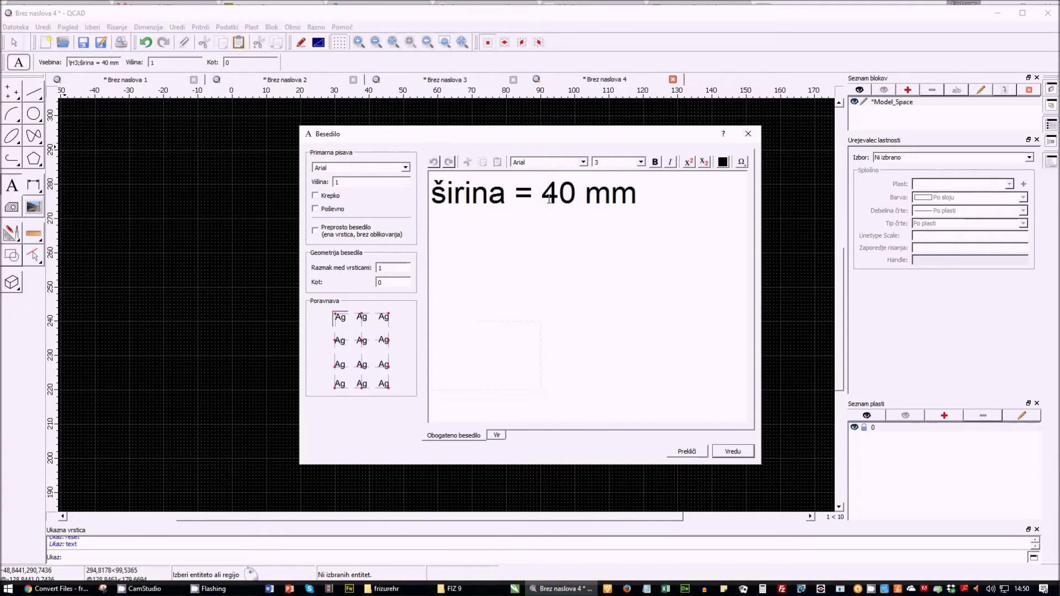
drag(643, 189, 434, 200)
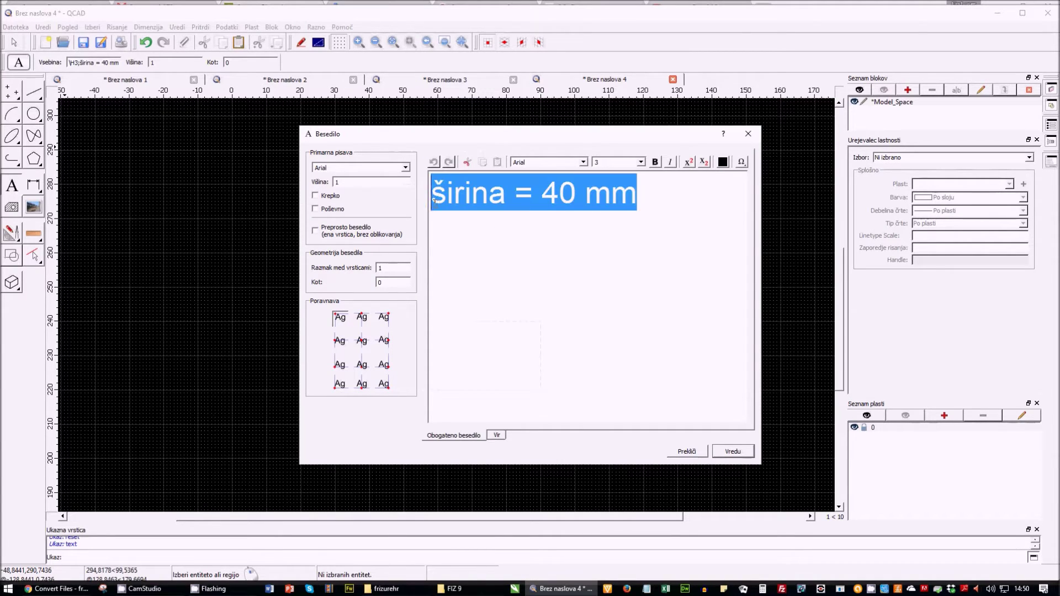
double_click(624, 163)
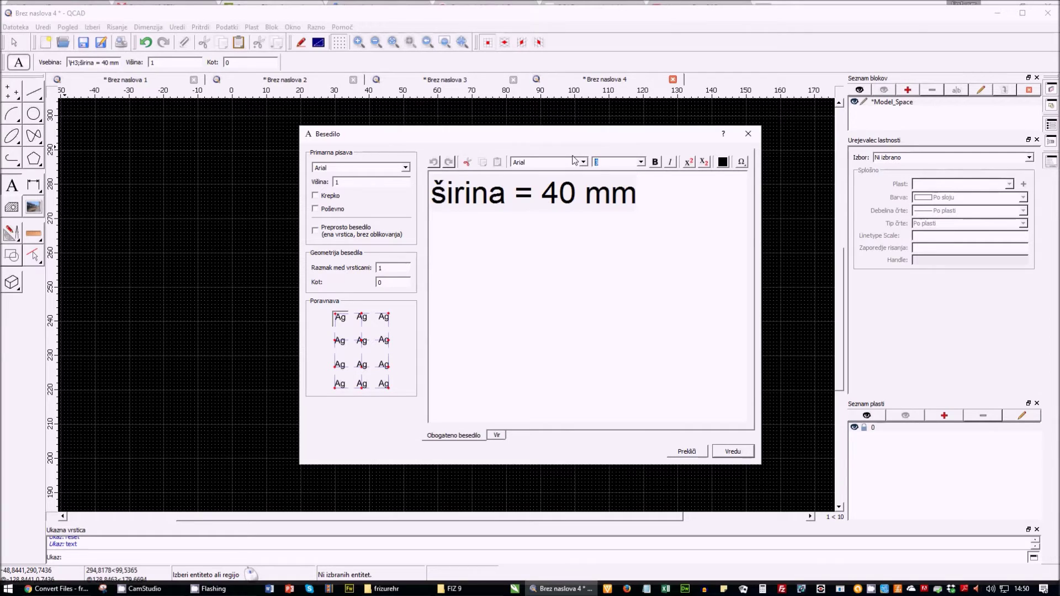
text(20)
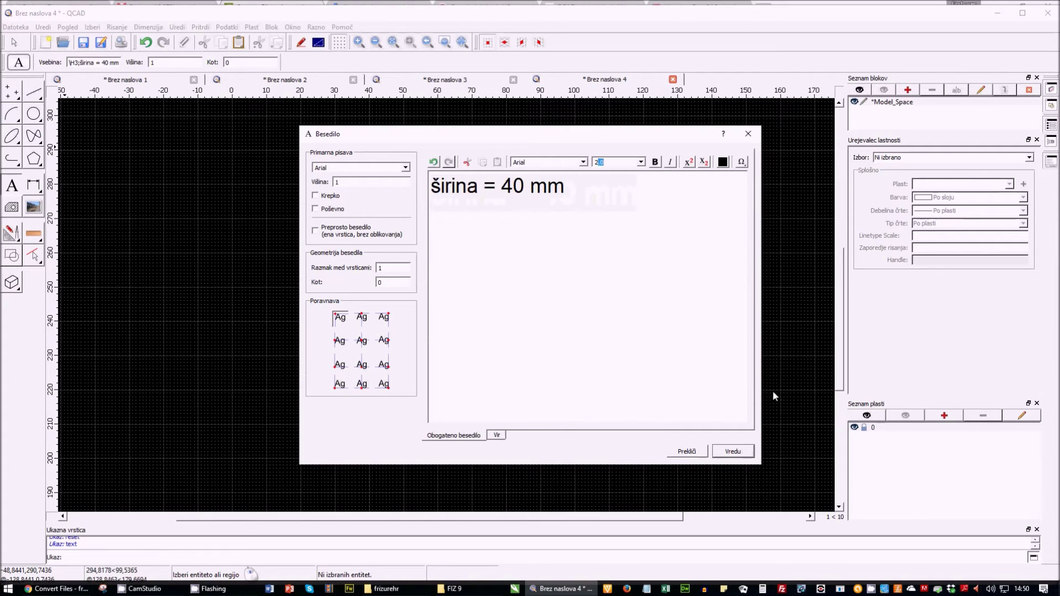
click(732, 453)
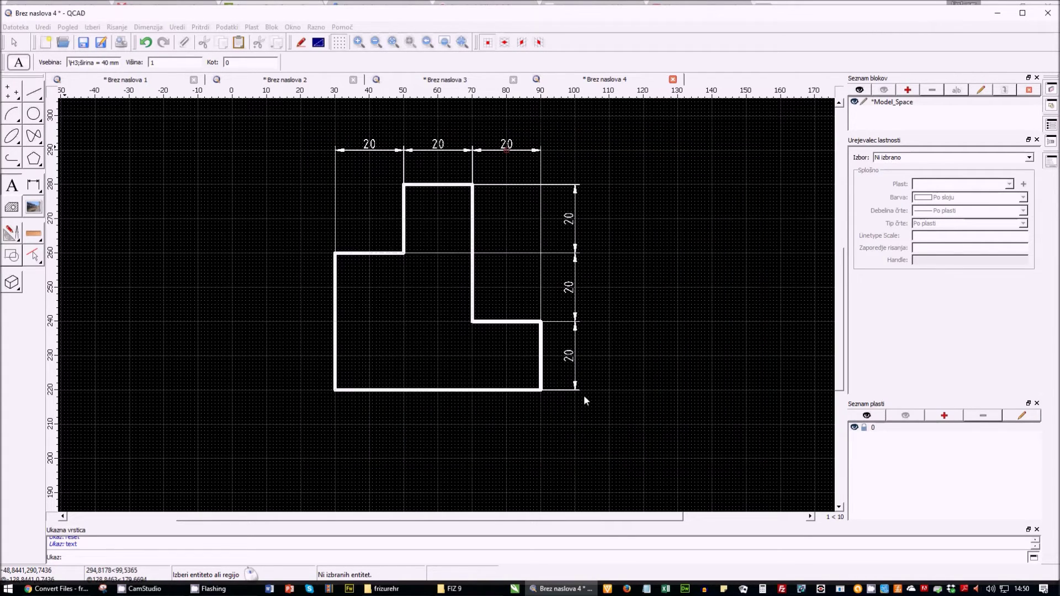
click(404, 411)
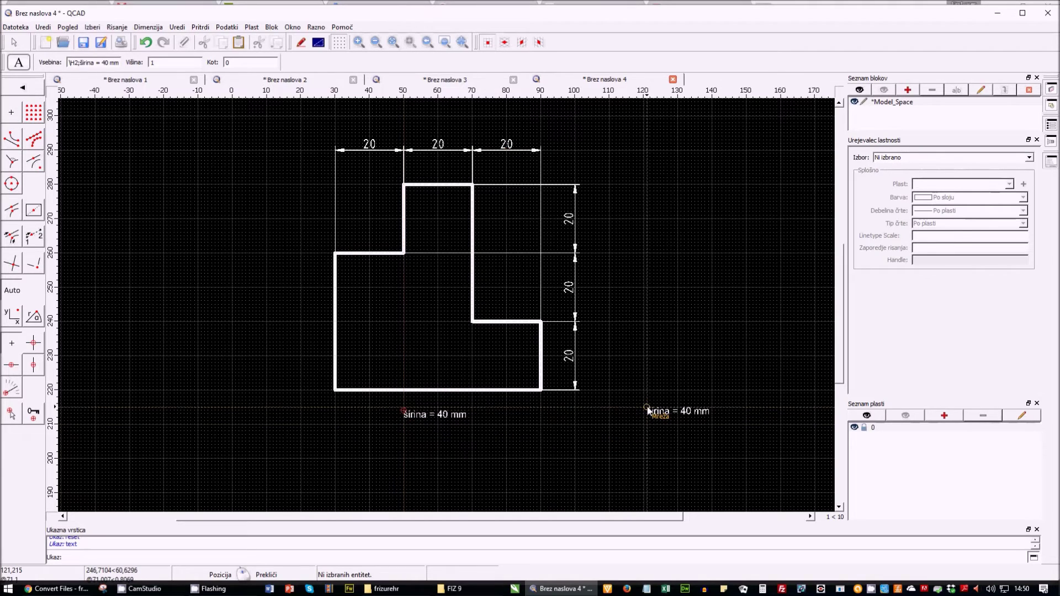
key(Escape)
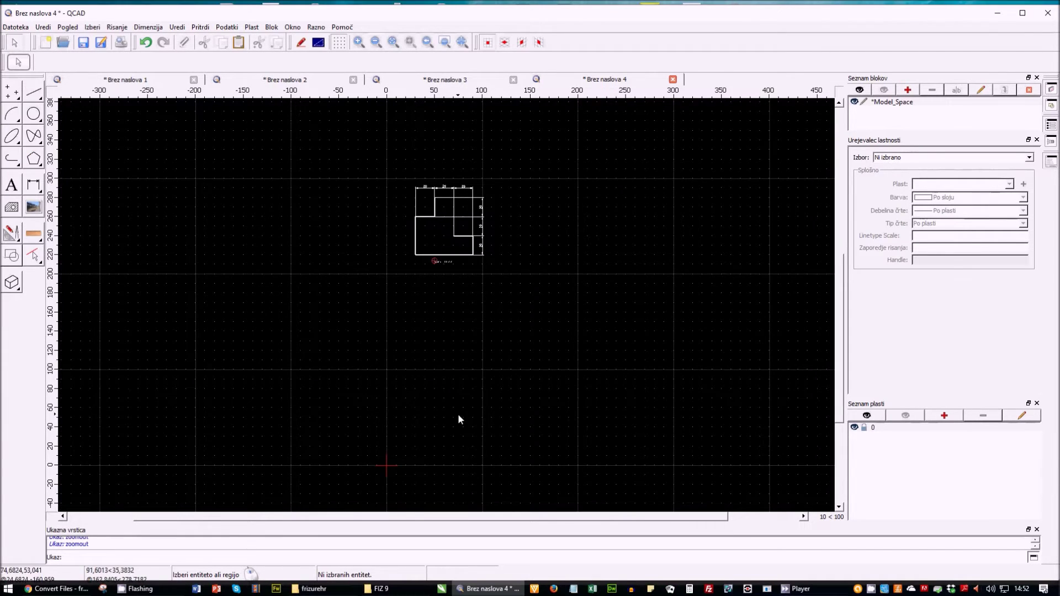
- Switch to the top isometric grid and undo the stray line drawn in the empty area beneath the outline
click(505, 42)
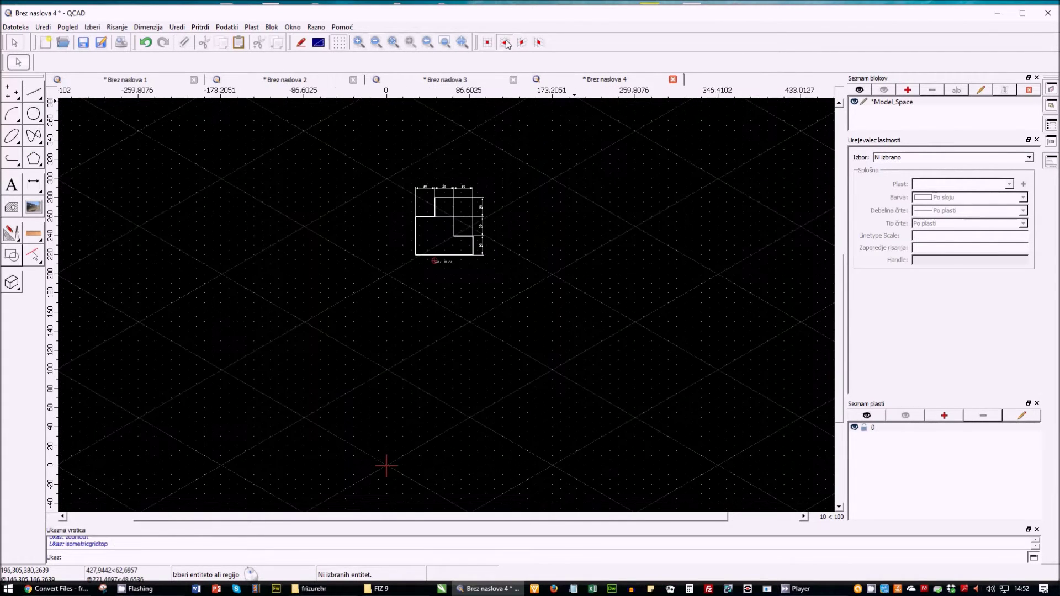
click(33, 93)
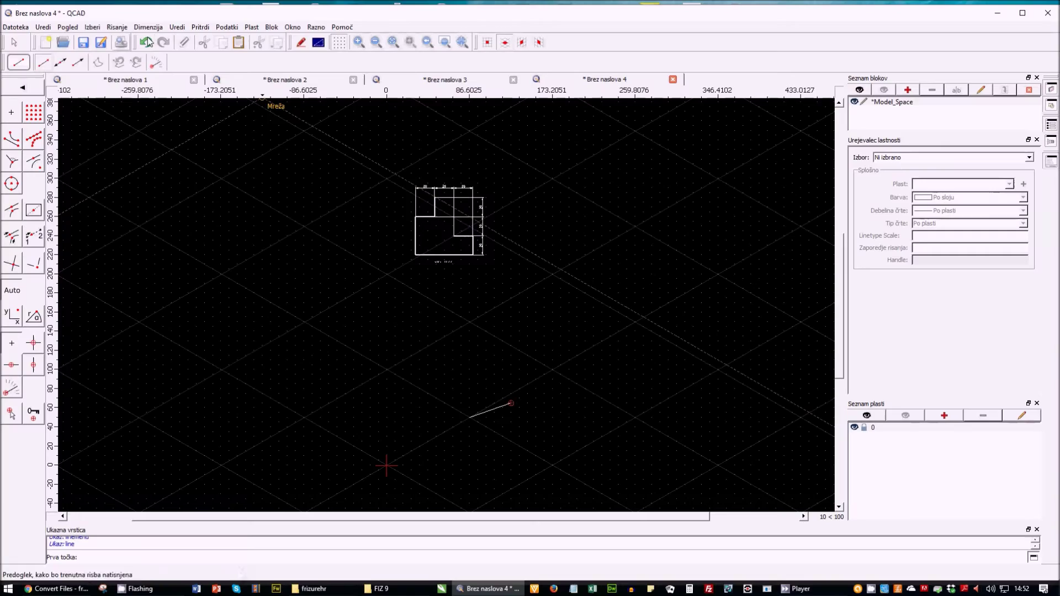
key(ctrl+z)
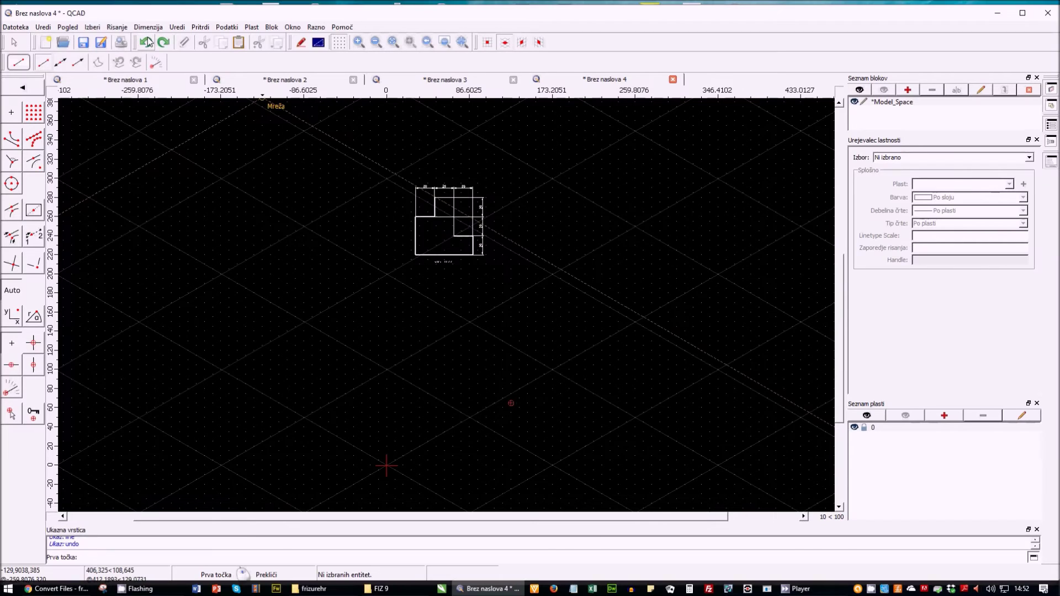
- Draw the base's first edge below the outline, a 40 mm isometric line from 86.6025,50 rising to the right
click(444, 42)
mouse_move(358, 159)
mouse_down()
mouse_move(403, 250)
mouse_move(587, 448)
mouse_up()
click(23, 88)
click(15, 117)
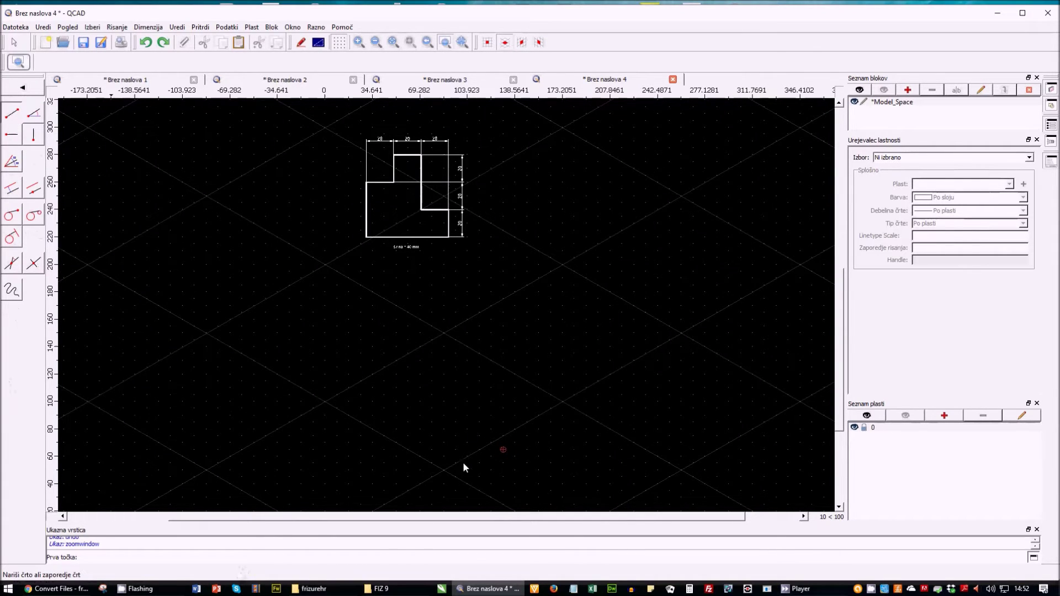
click(445, 470)
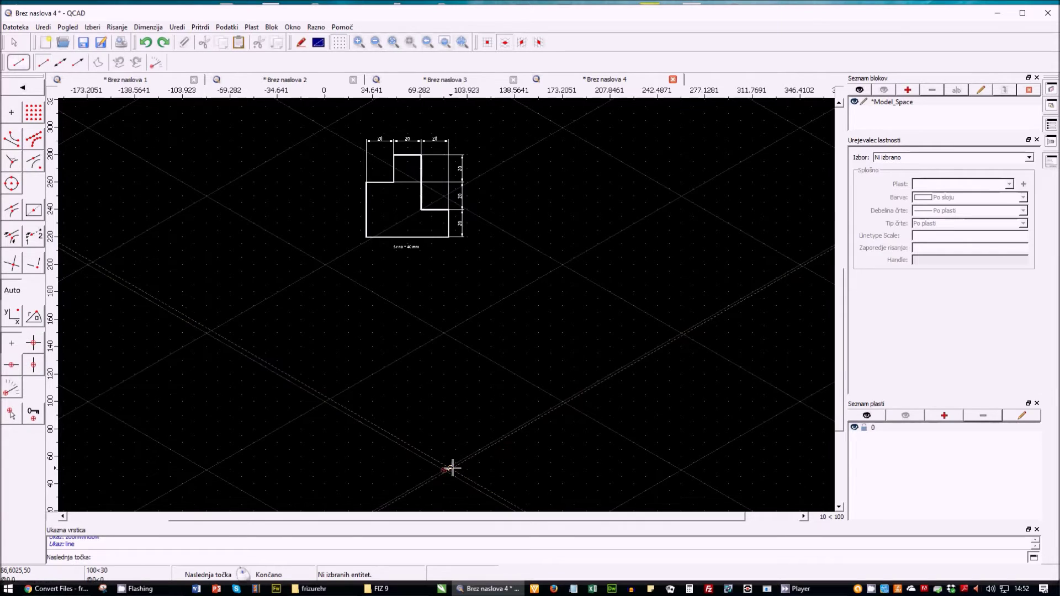
click(491, 443)
click(440, 473)
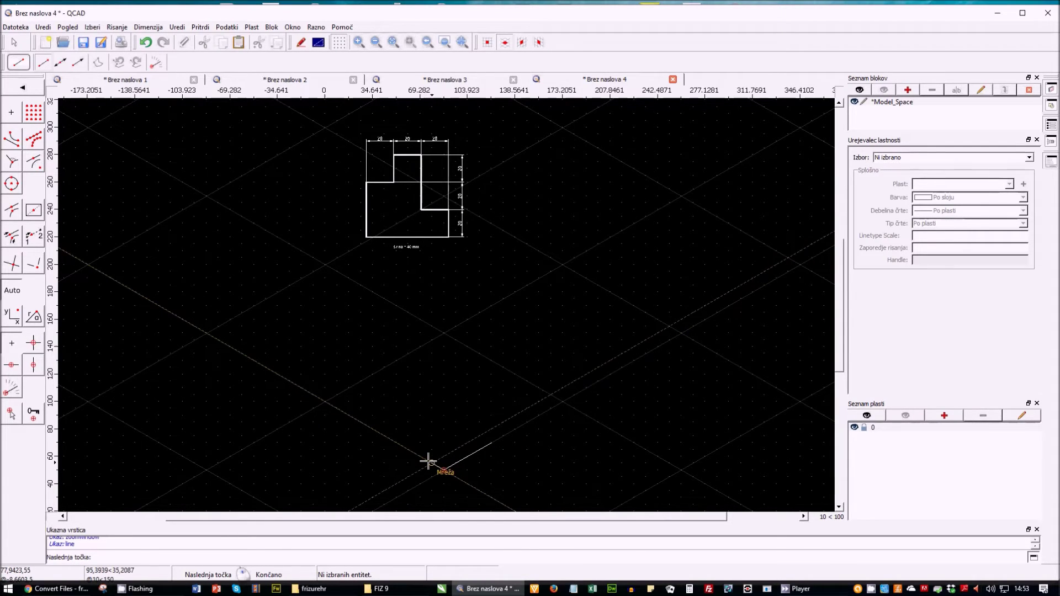
right_click(387, 436)
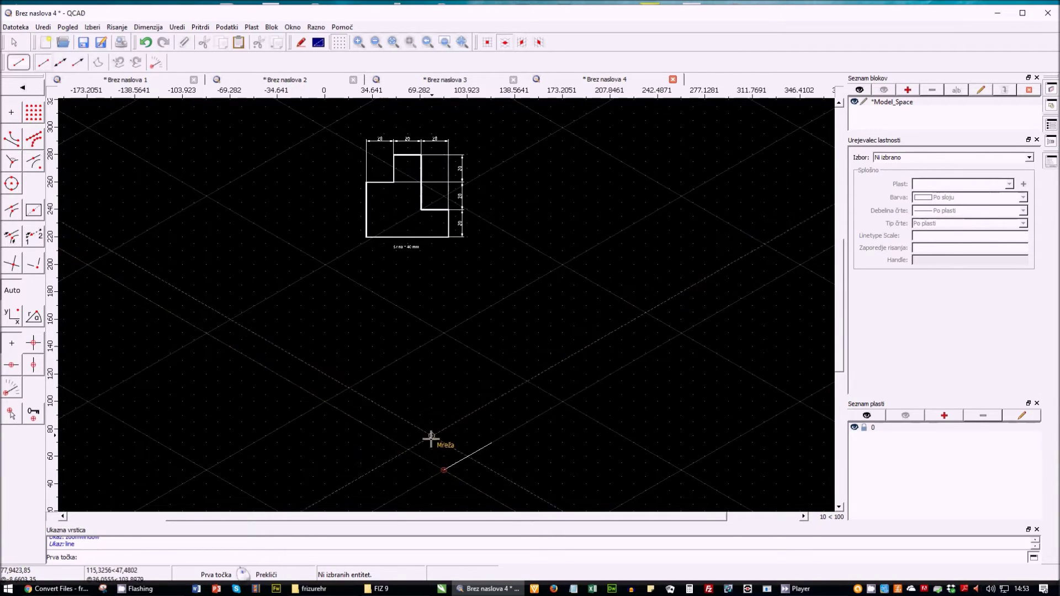
- Complete the base parallelogram with a 60 mm edge rising left from the lowest corner, a parallel 40 mm edge and a closing 60 mm edge
click(443, 467)
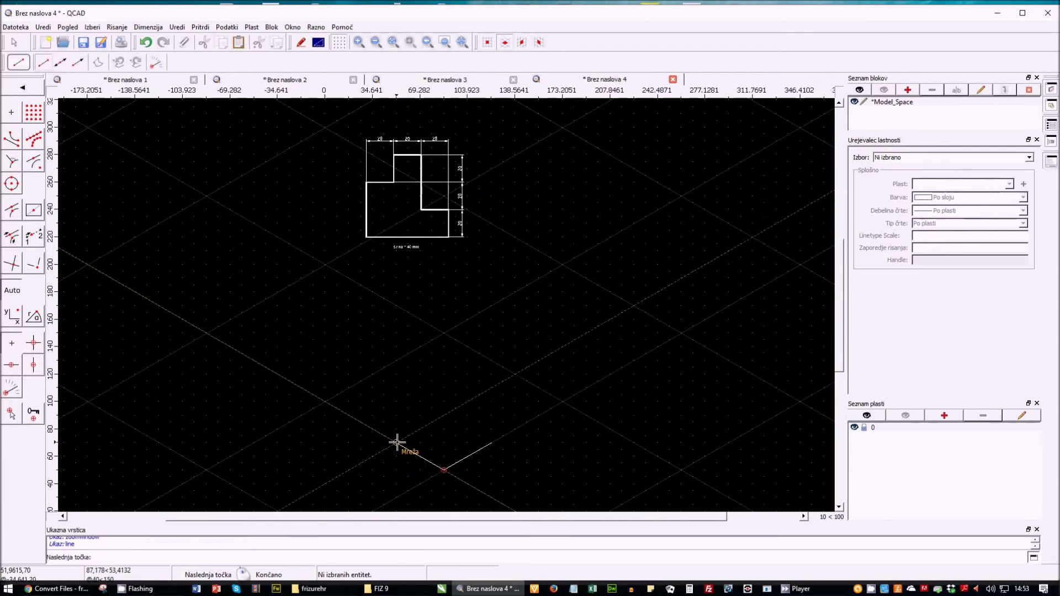
click(376, 430)
right_click(525, 437)
click(372, 429)
click(419, 400)
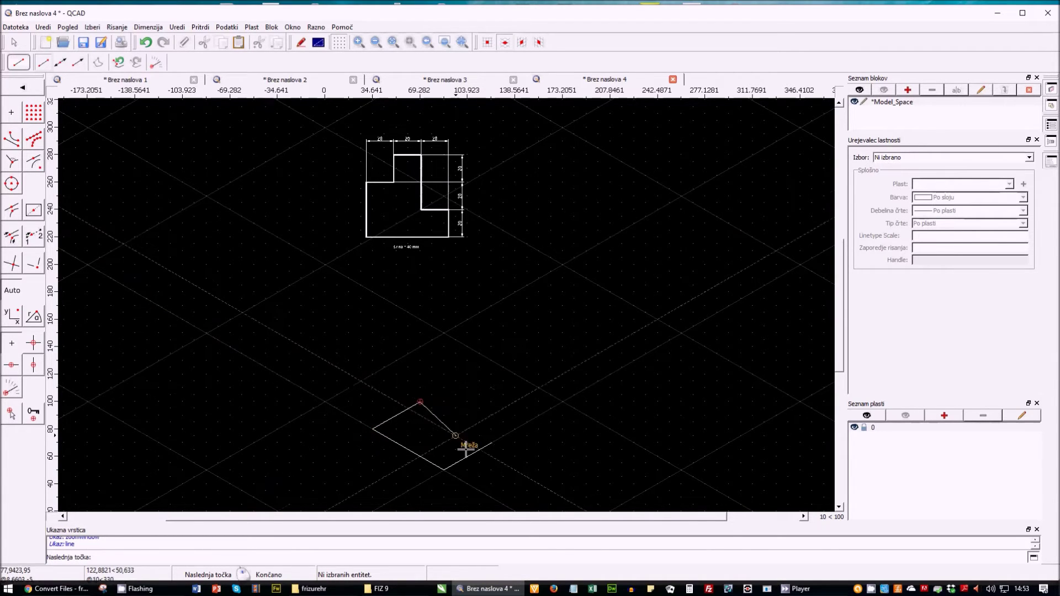
click(492, 442)
right_click(527, 475)
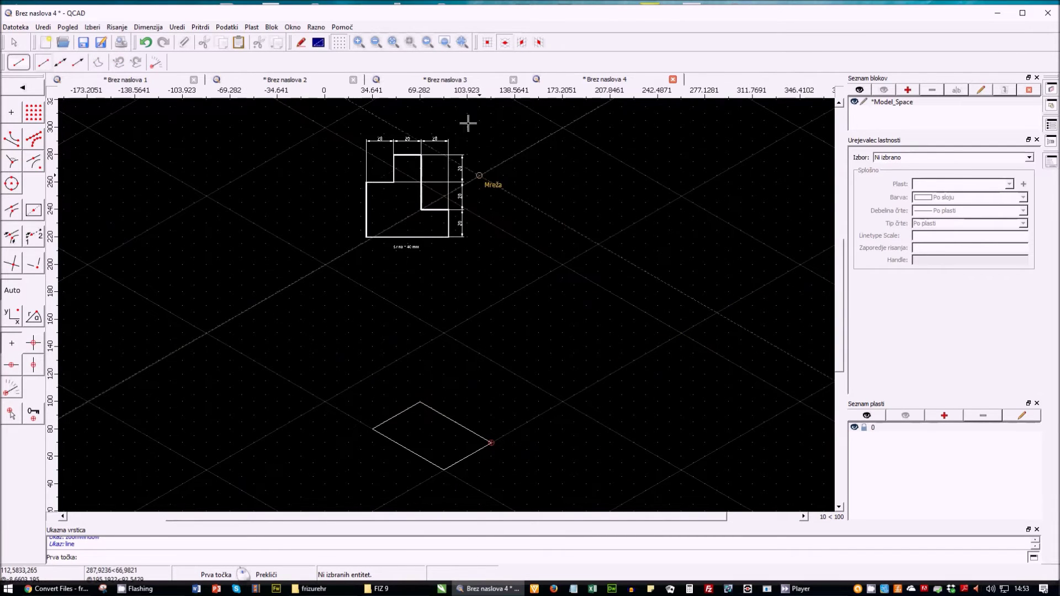
- Draw the lower step's end face 20 mm high above the base's right-hand 40 mm edge
click(360, 43)
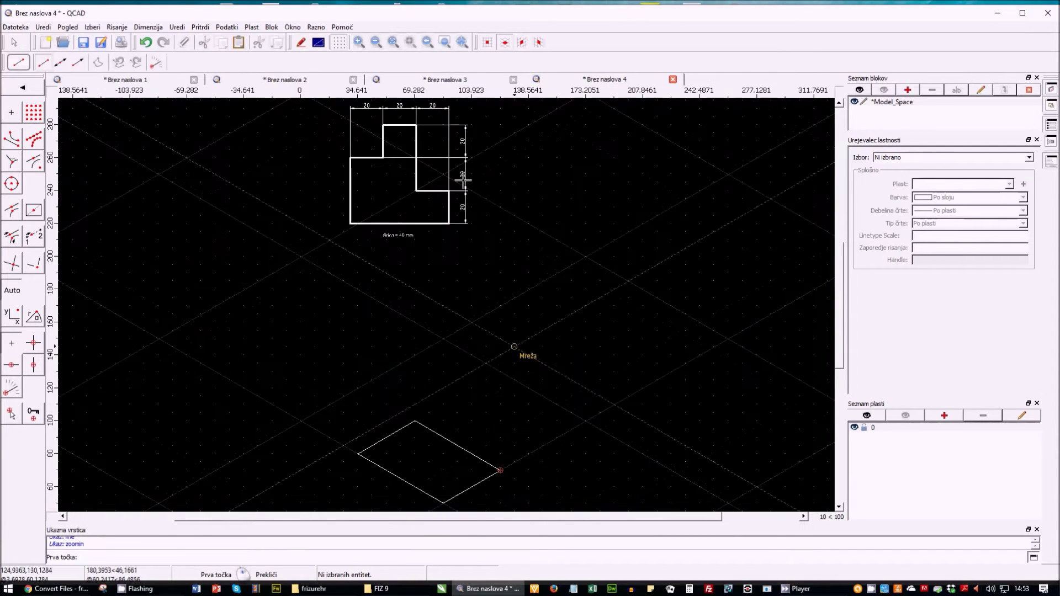
click(359, 43)
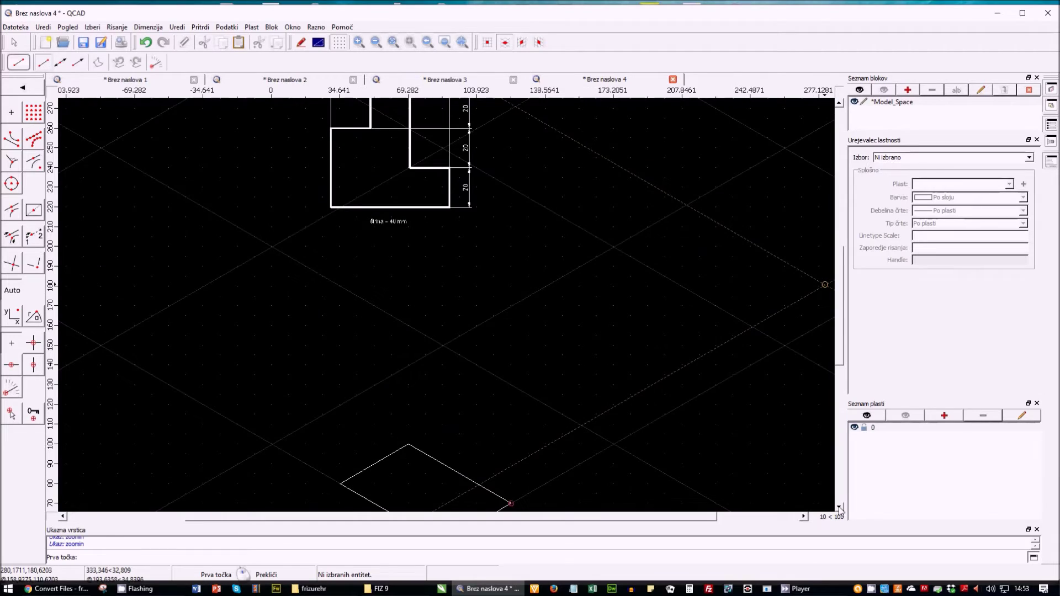
scroll(839, 508, down, 5)
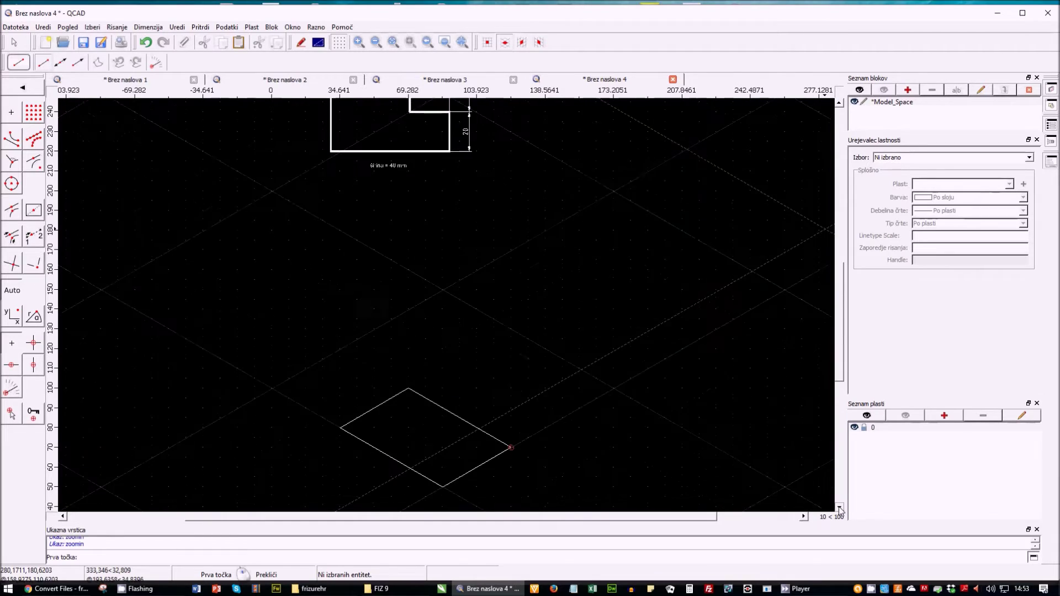
click(360, 42)
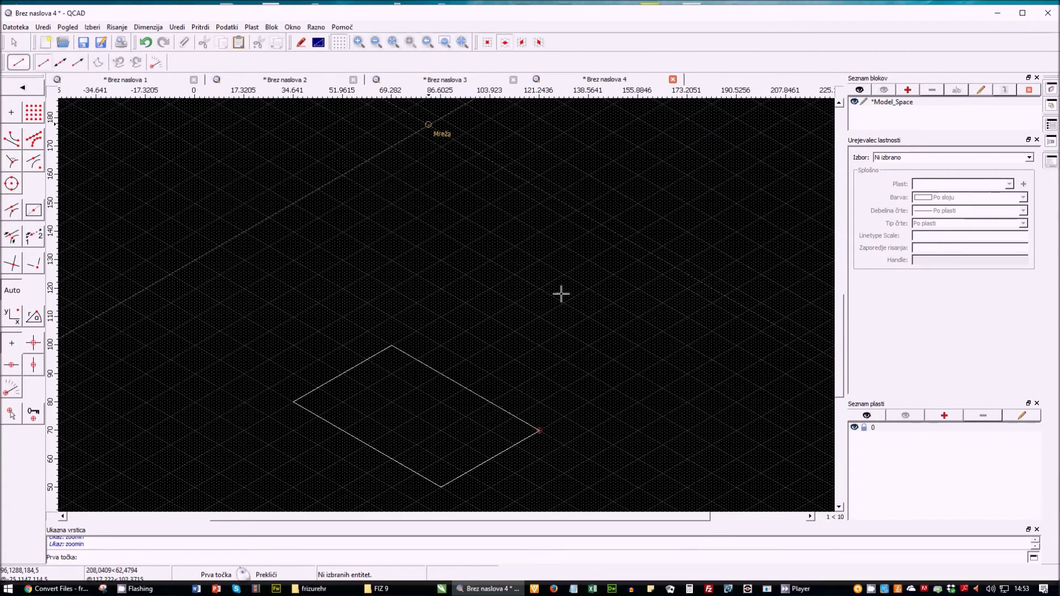
click(376, 43)
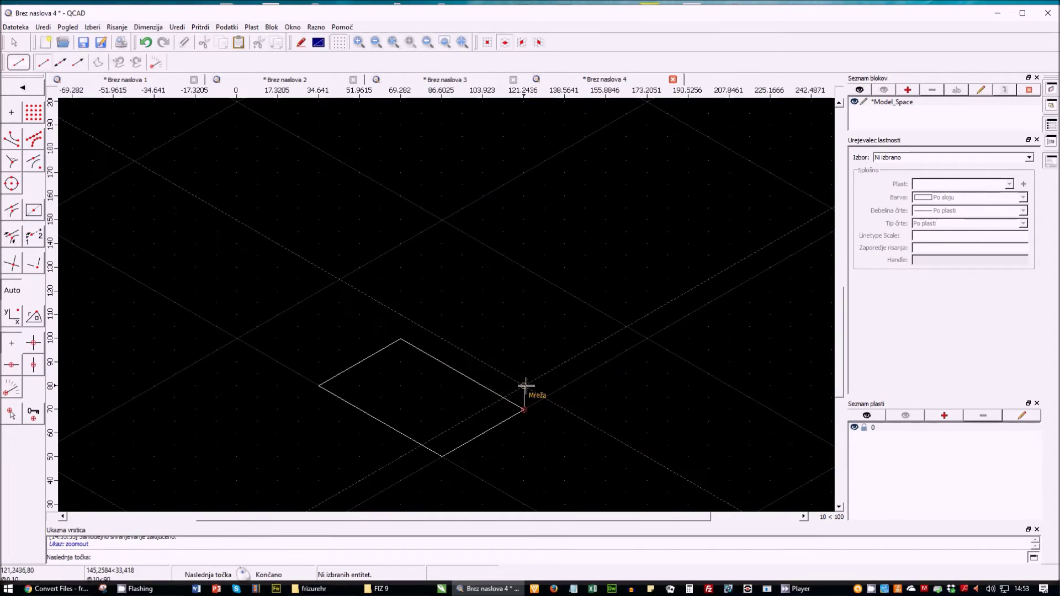
click(524, 364)
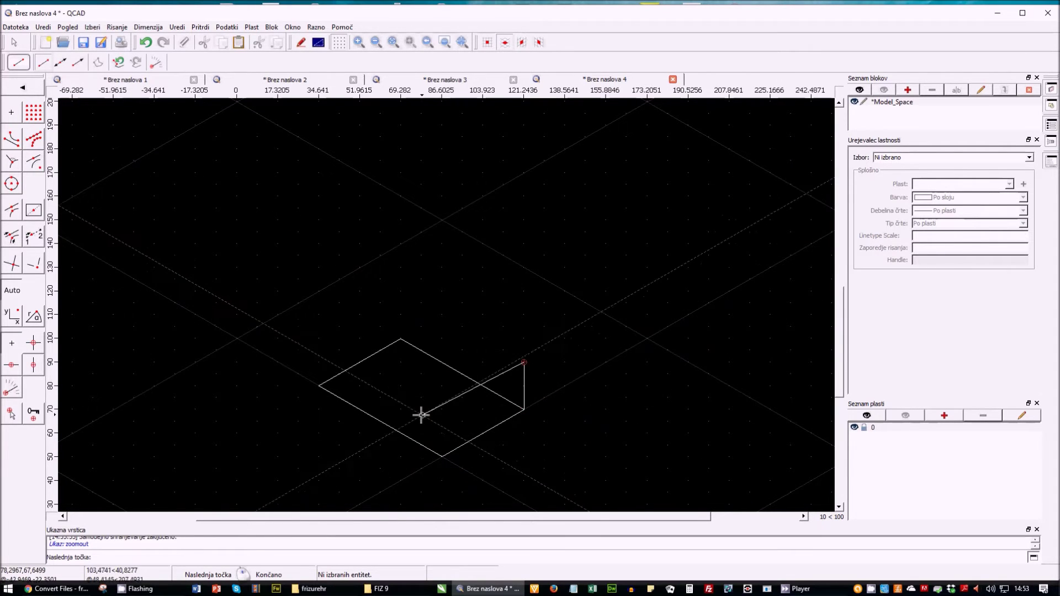
click(442, 410)
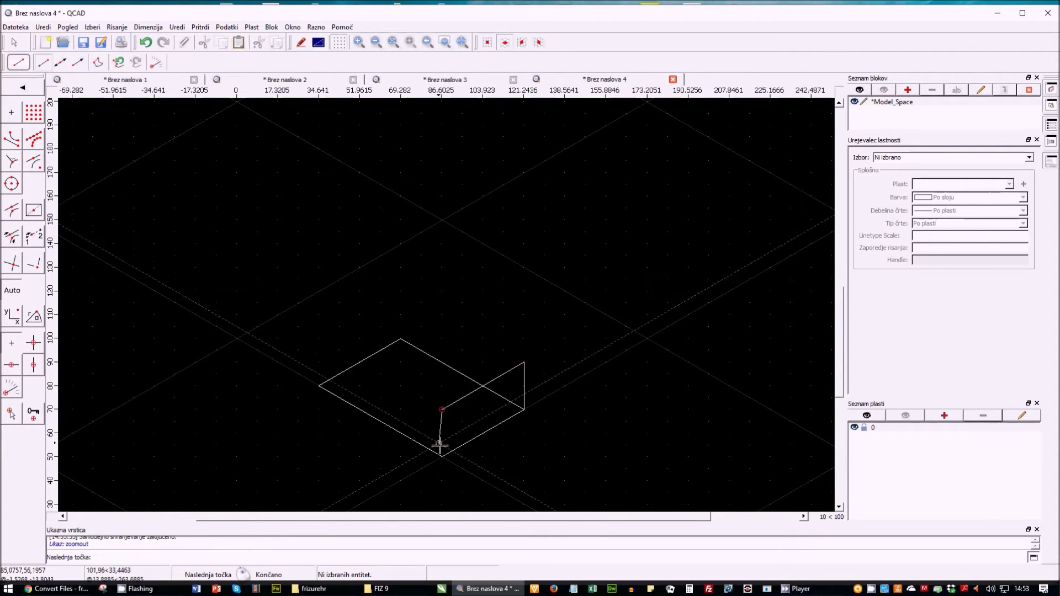
click(442, 457)
click(524, 409)
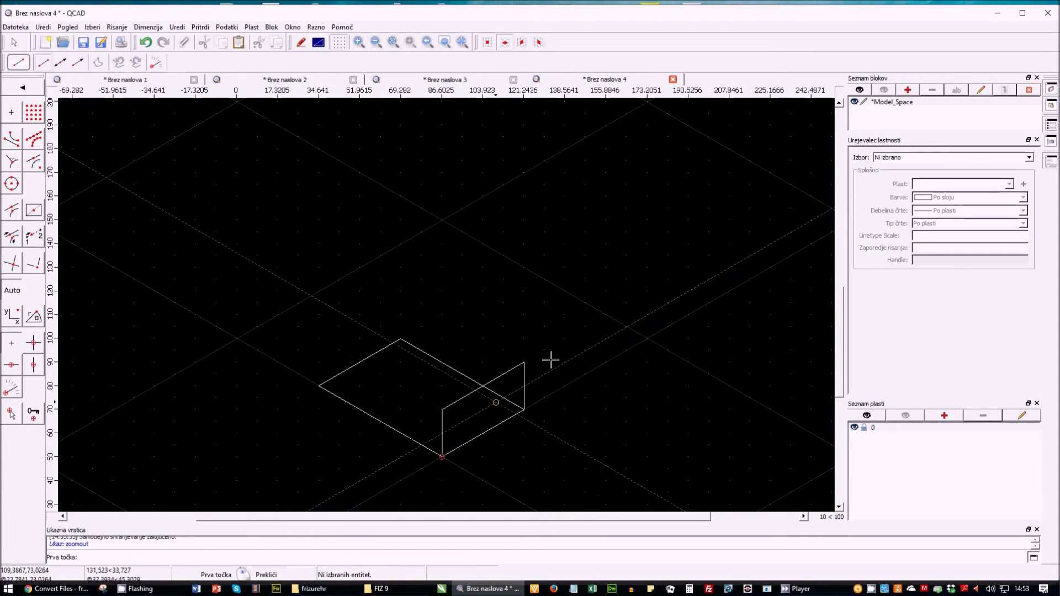
- Draw the lower step's top face 20 mm deep and 40 mm wide, starting and ending on the end face's upper edge
click(519, 361)
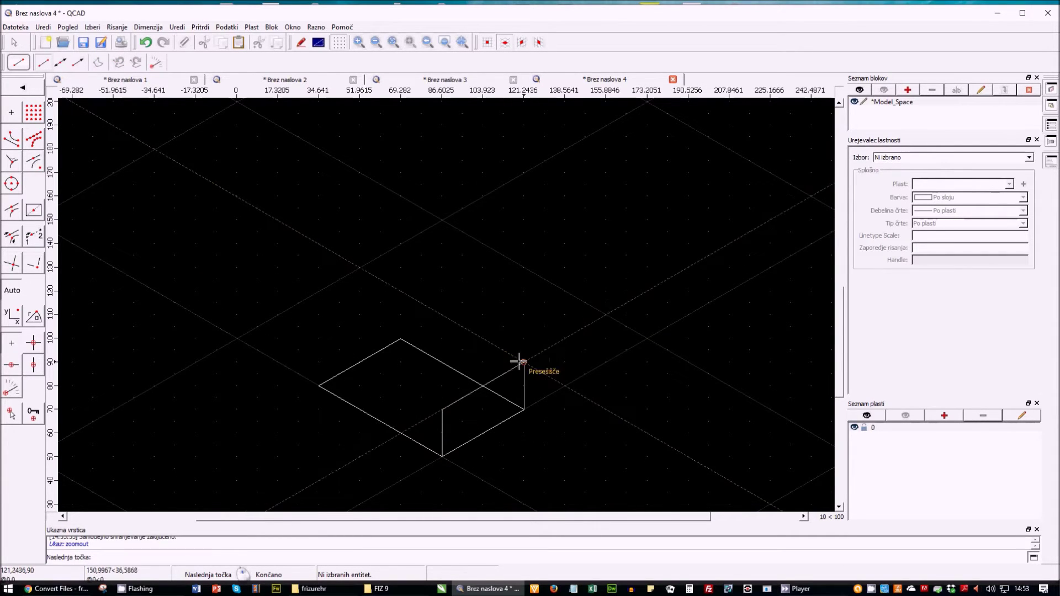
click(483, 340)
click(401, 386)
click(442, 410)
click(524, 363)
- Draw the 40 mm high, 40 mm wide riser behind the lower step, plus a 20 mm top edge rising left from its upper right corner
click(483, 340)
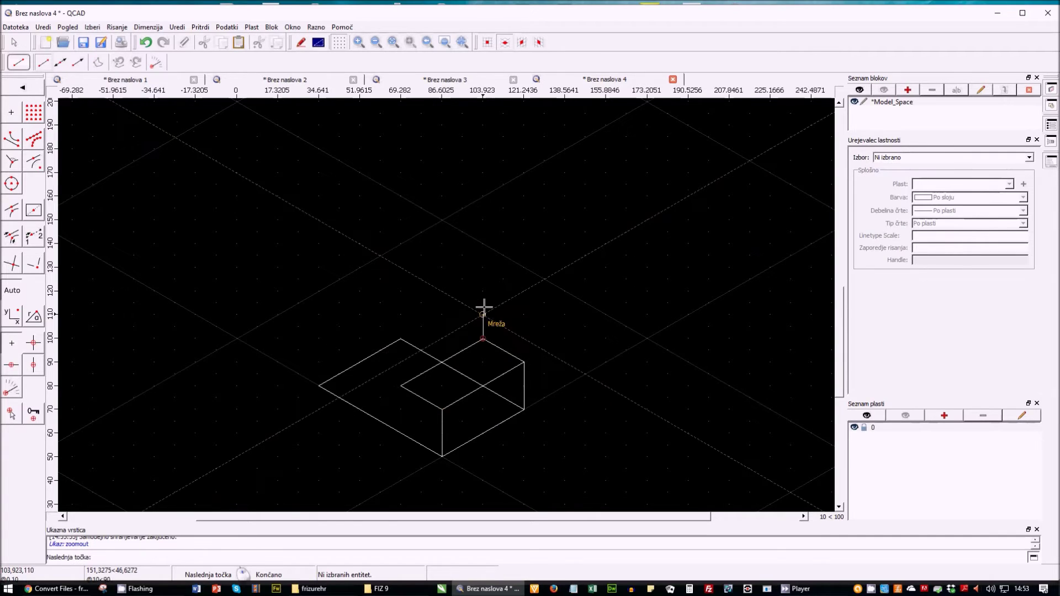
click(483, 243)
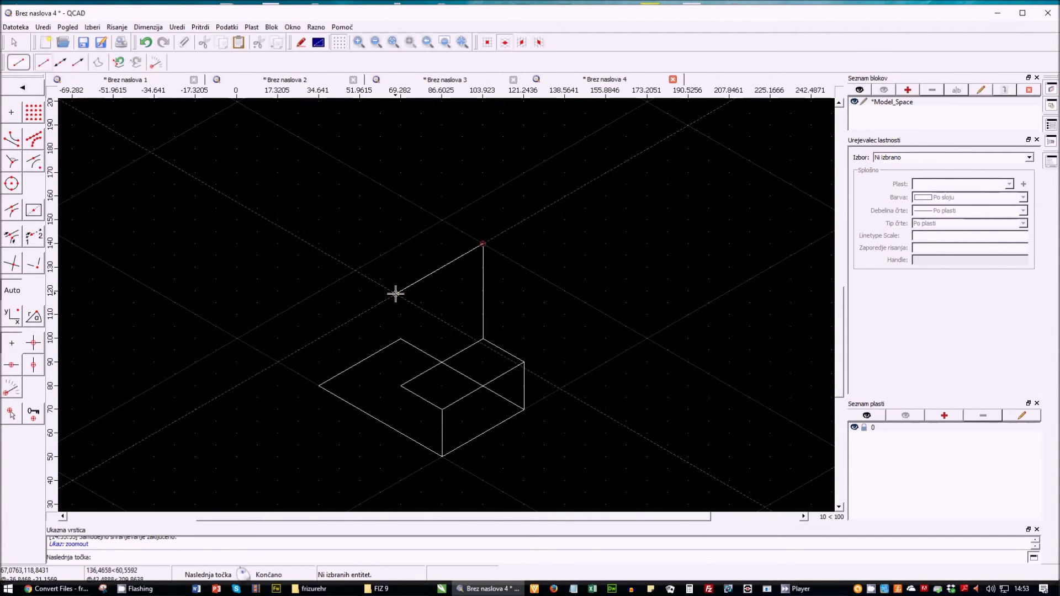
click(401, 291)
click(401, 386)
click(490, 344)
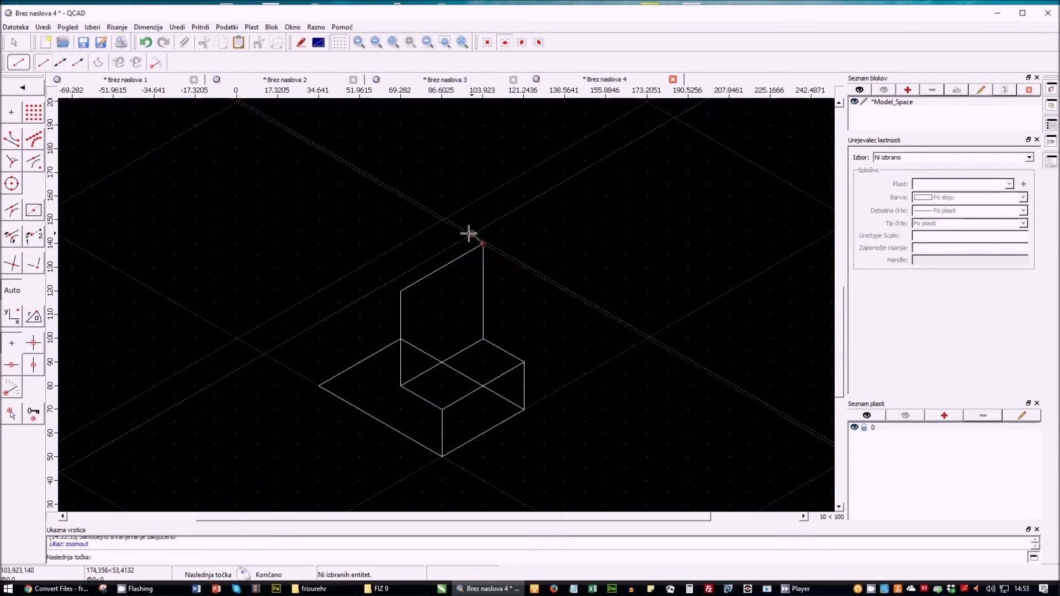
click(440, 220)
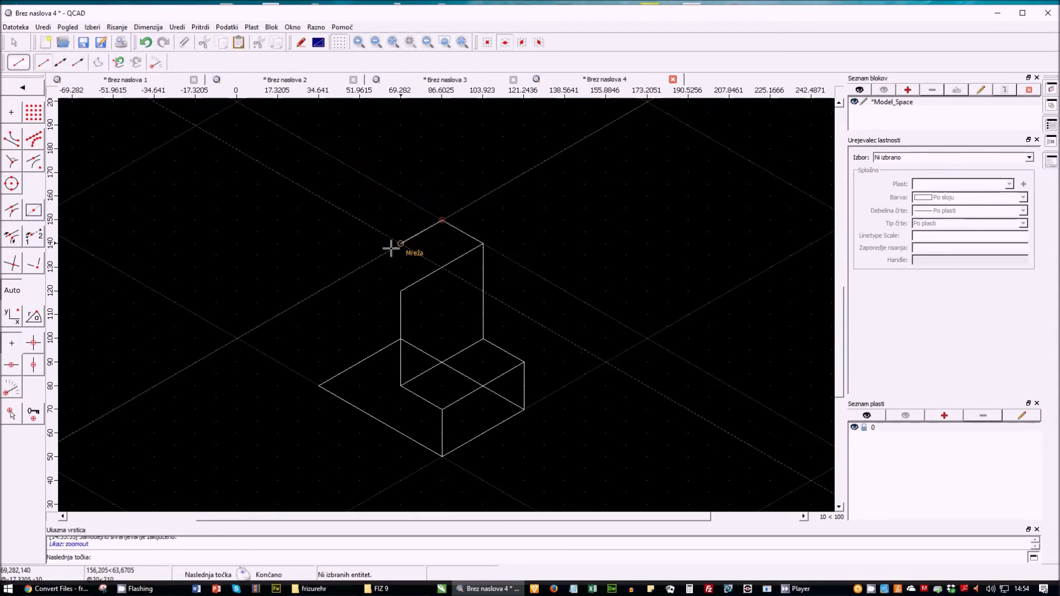
click(363, 262)
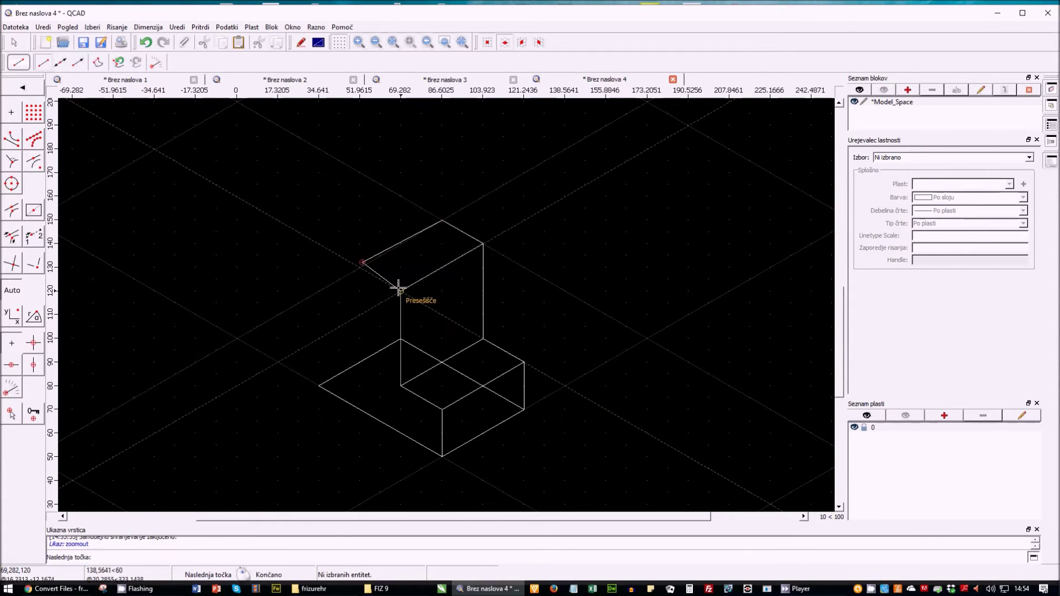
key(ctrl+z)
key(ctrl+z)
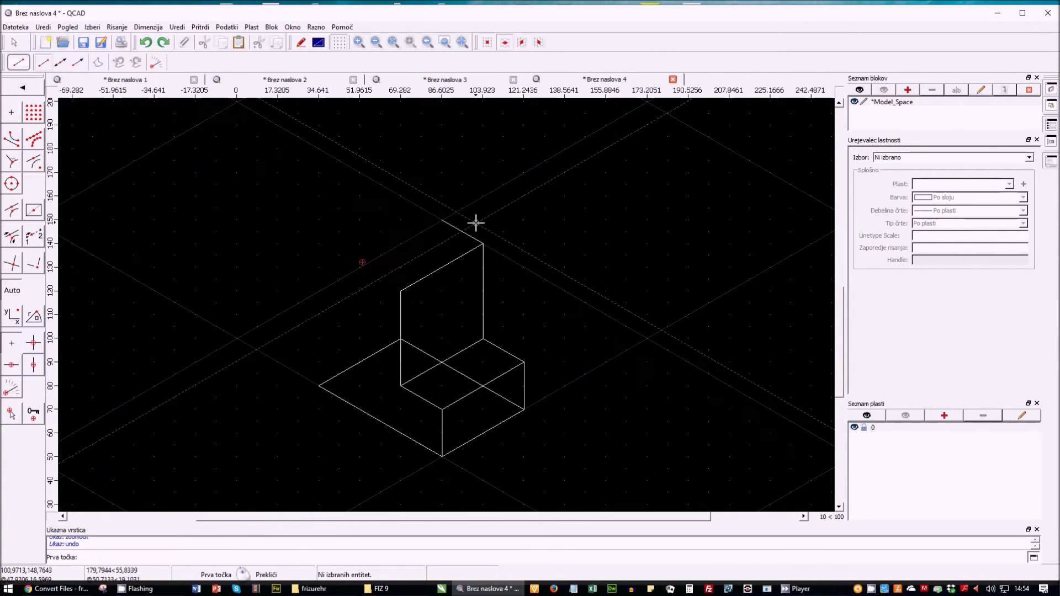
- Close the tower's top face with a 40 mm edge from its rear corner and a 20 mm edge back to the riser
click(442, 220)
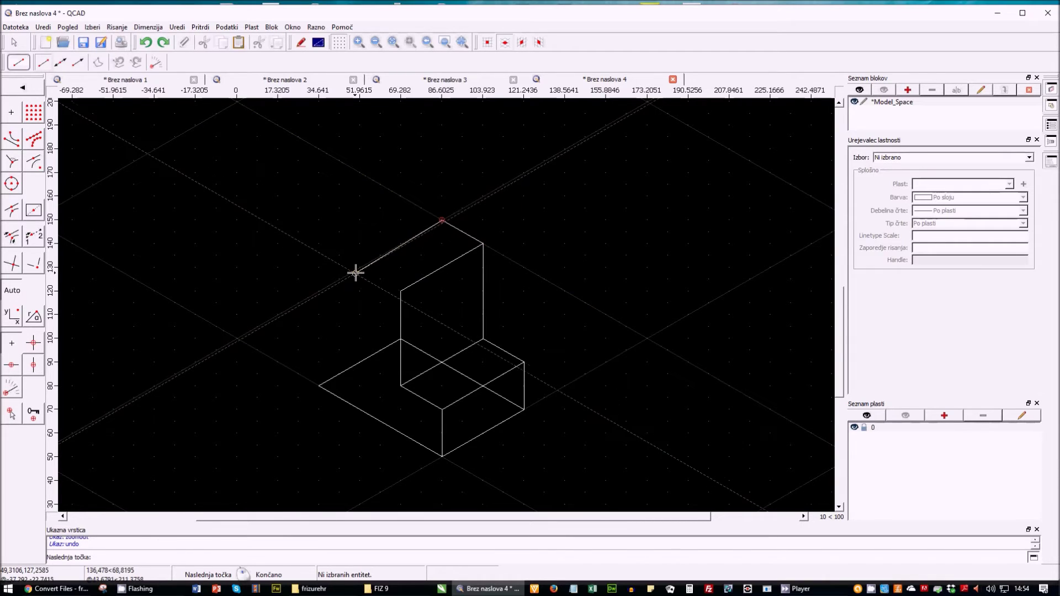
click(359, 267)
click(401, 291)
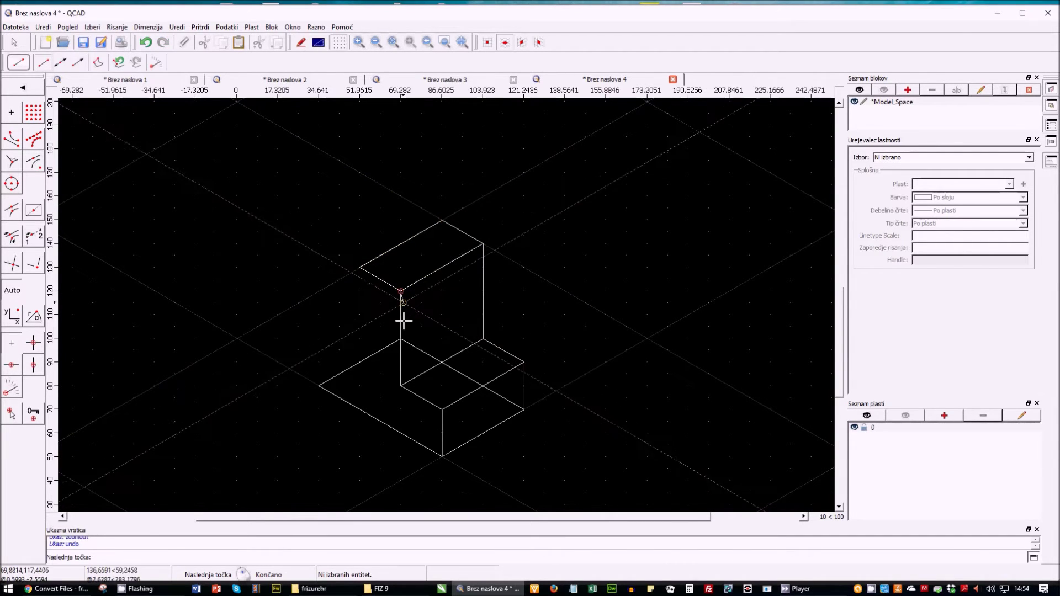
right_click(374, 288)
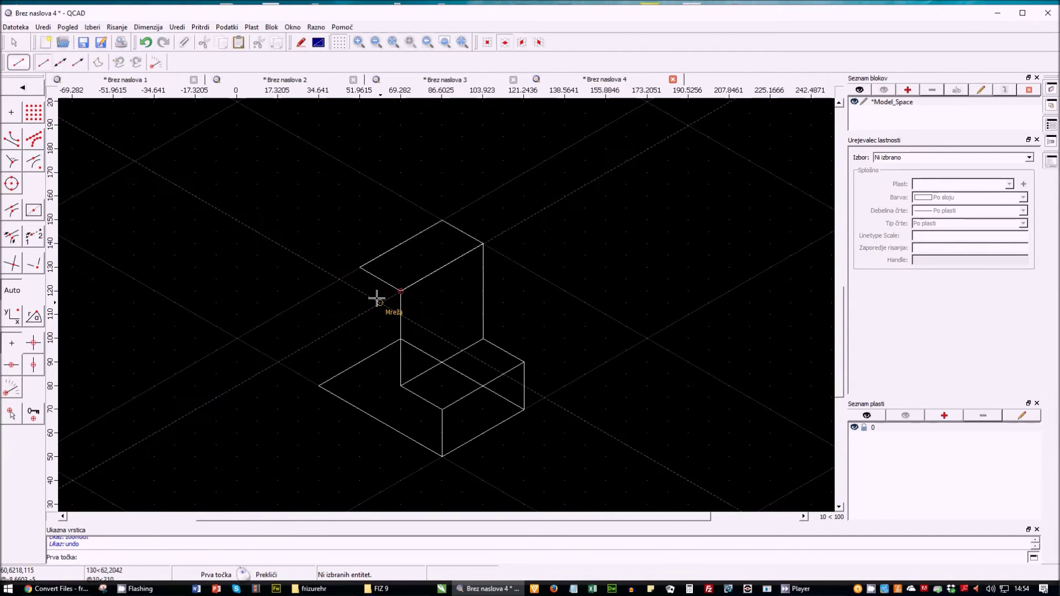
- Draw the far end face 20 mm high above the base's left-hand 40 mm edge
click(318, 385)
click(319, 338)
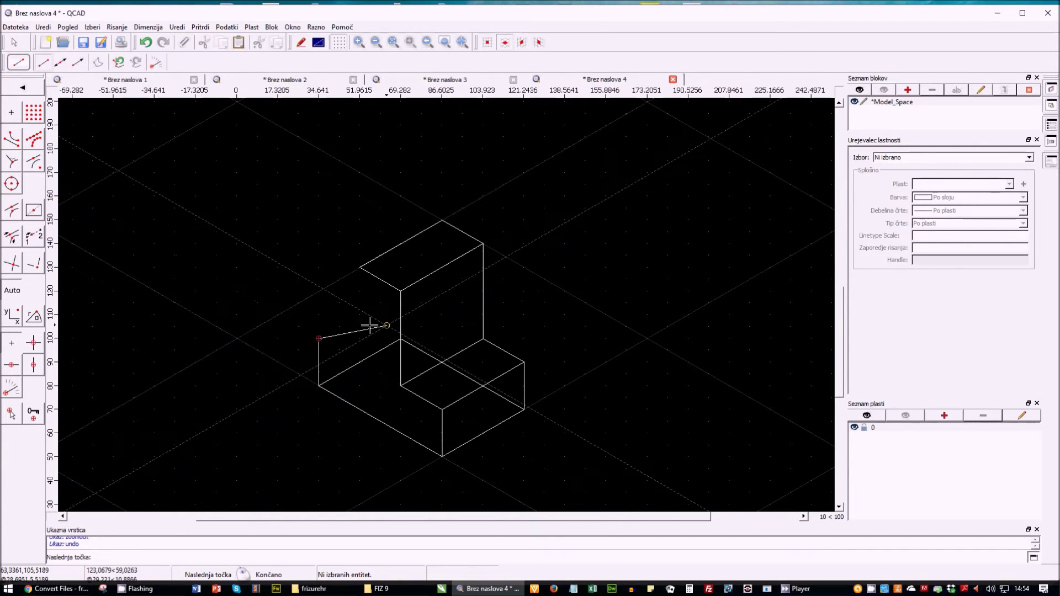
click(401, 291)
click(401, 338)
right_click(578, 260)
- Draw a 20 mm edge from the far end face's upper left corner and a 40 mm vertical up to the tower's left corner
click(318, 338)
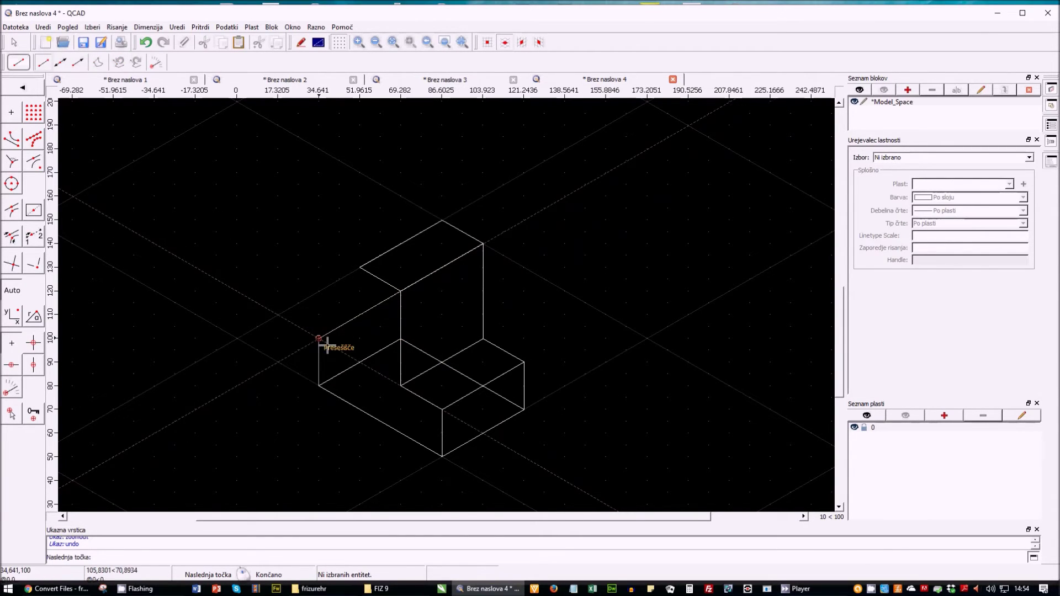
click(359, 362)
click(360, 268)
right_click(426, 312)
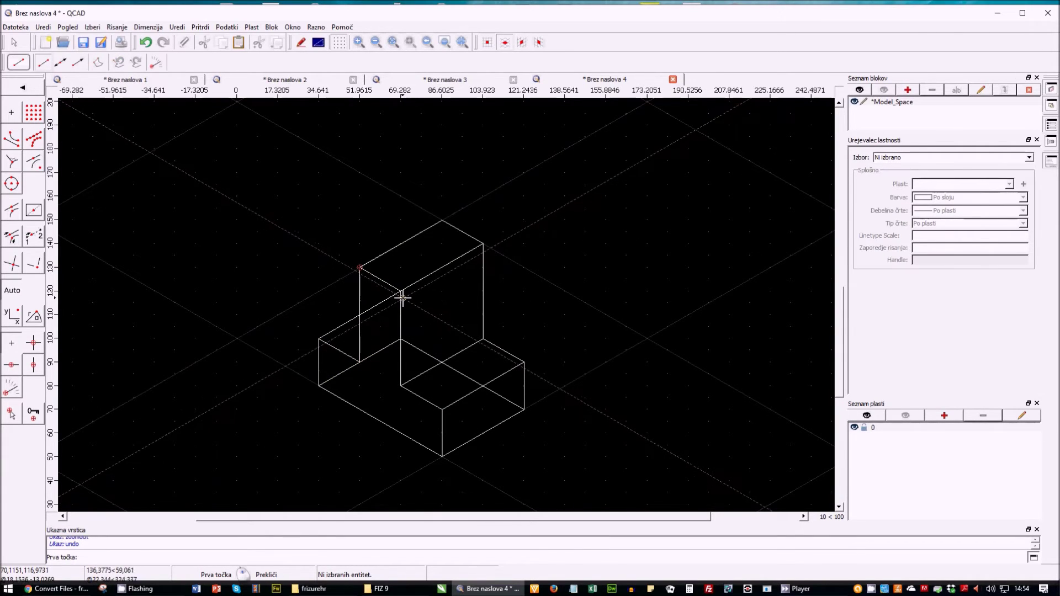
- Draw a 20 mm edge from the far end face's upper right corner and a 40 mm vertical to the tower's rear corner, then end the line command
click(406, 297)
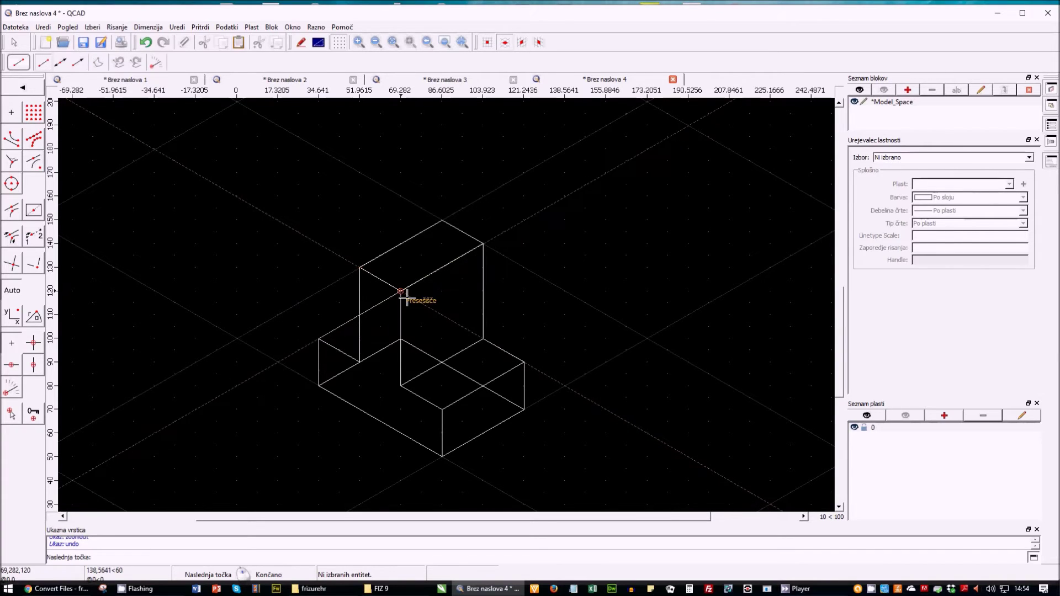
click(441, 314)
click(441, 224)
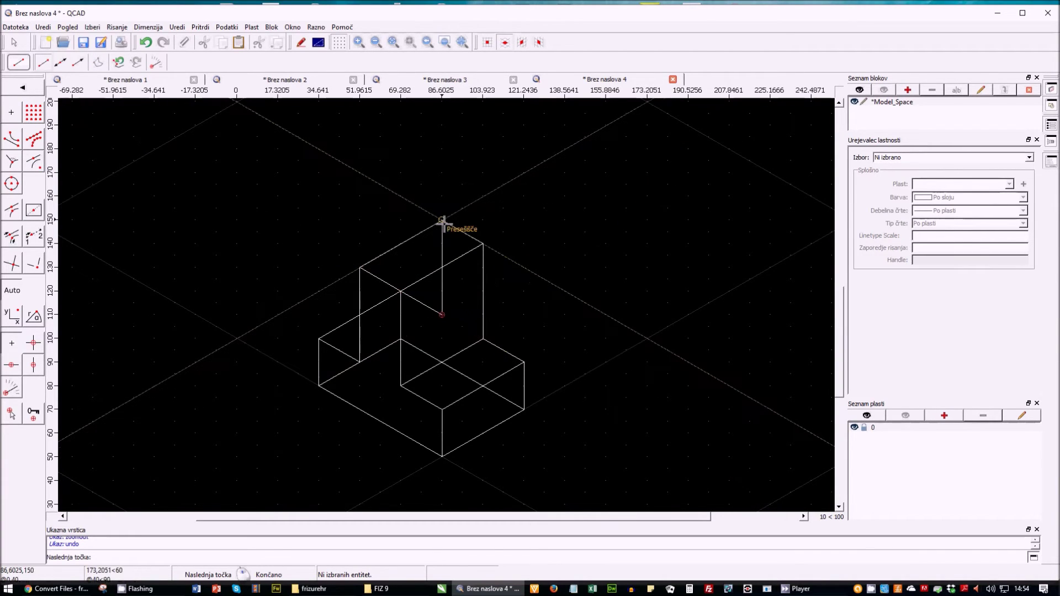
right_click(557, 216)
right_click(545, 421)
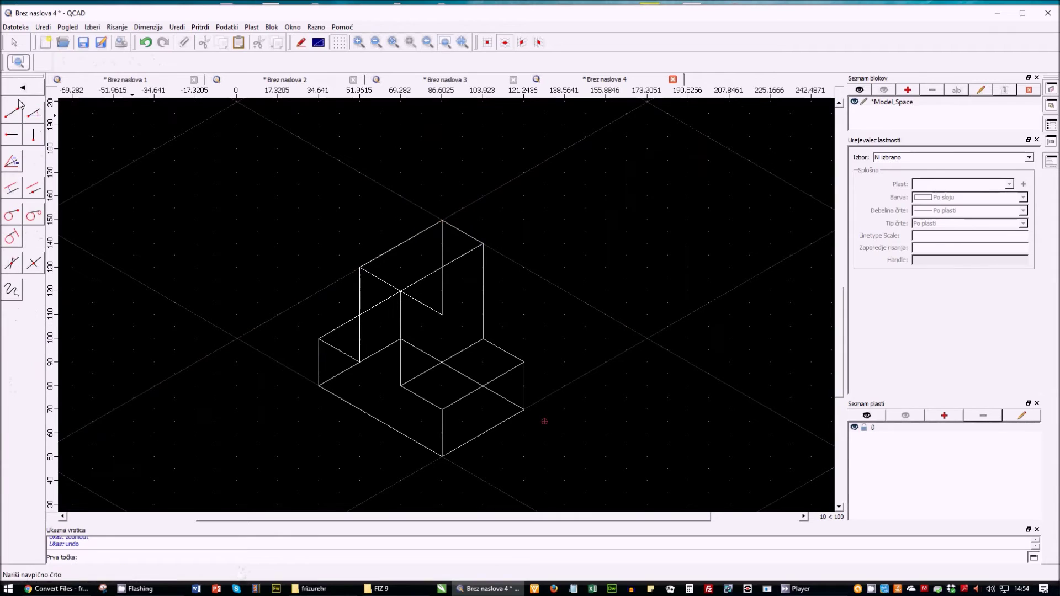
right_click(551, 356)
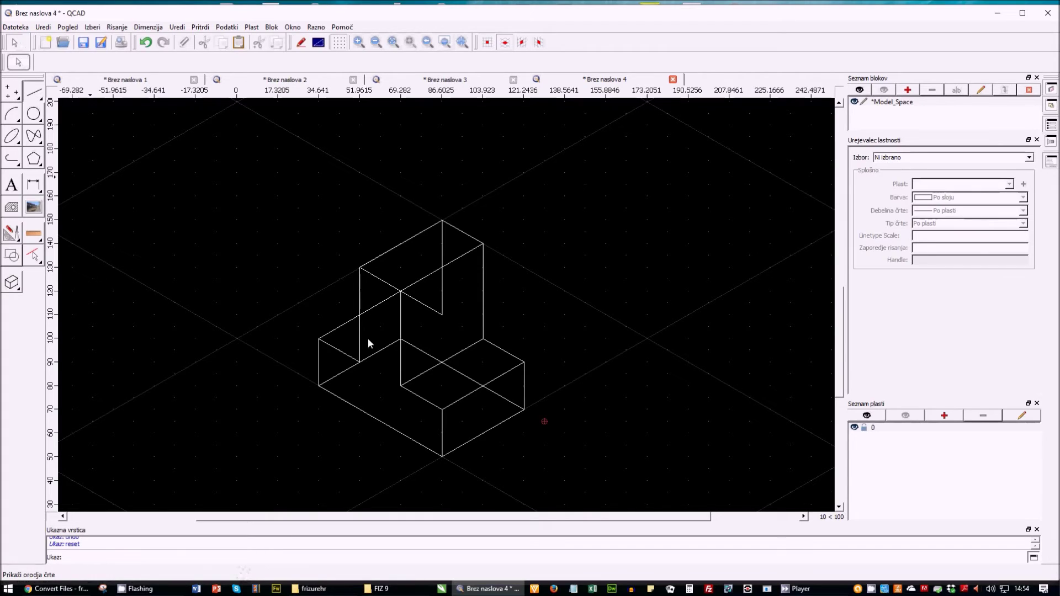
- Set the line type of the five hidden edges, at the base's back and inside the tower, to ISO dash
click(34, 93)
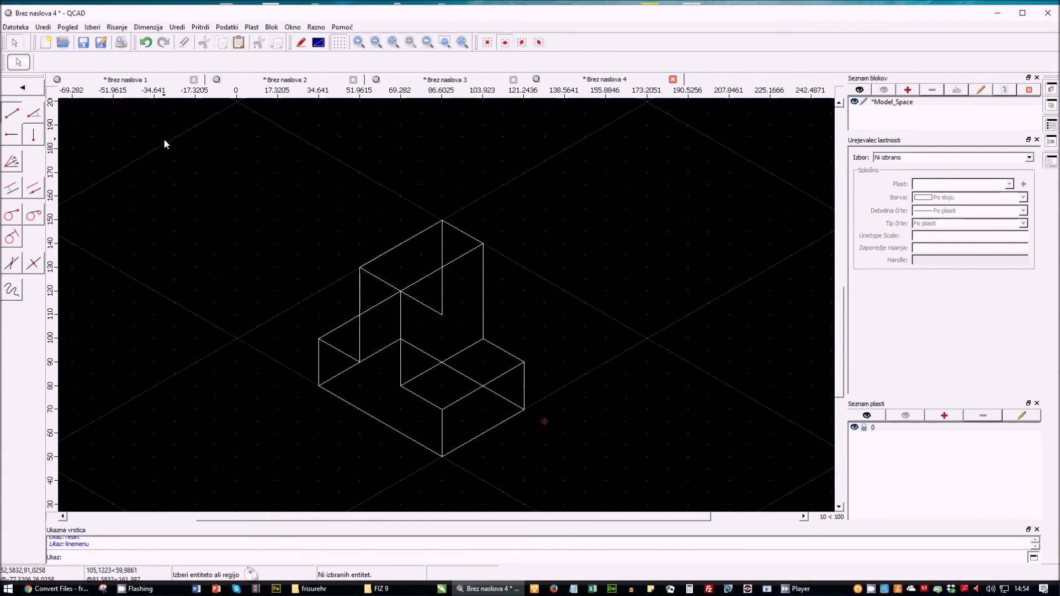
click(23, 88)
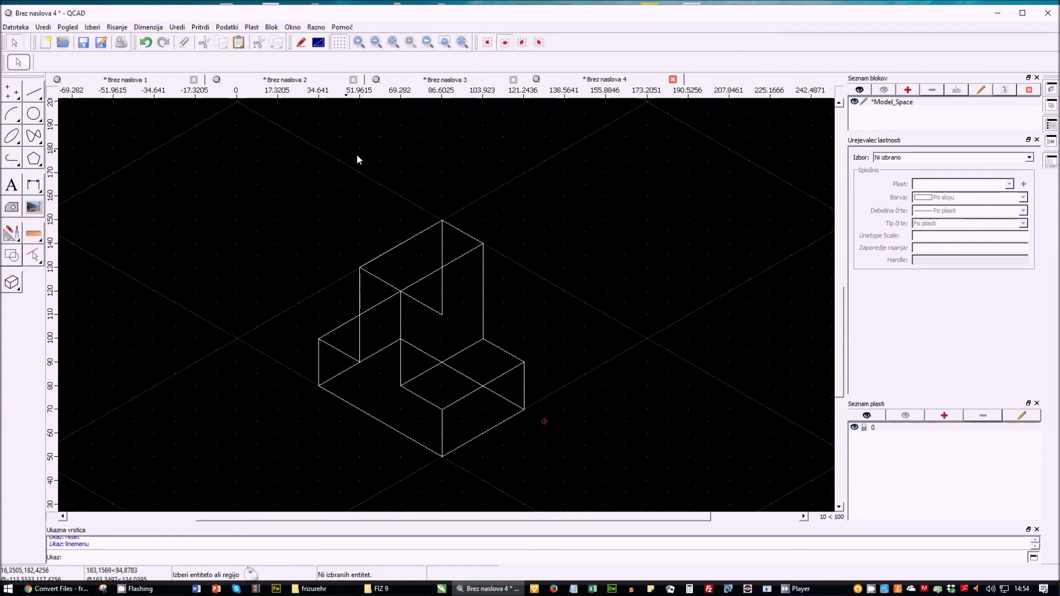
click(426, 304)
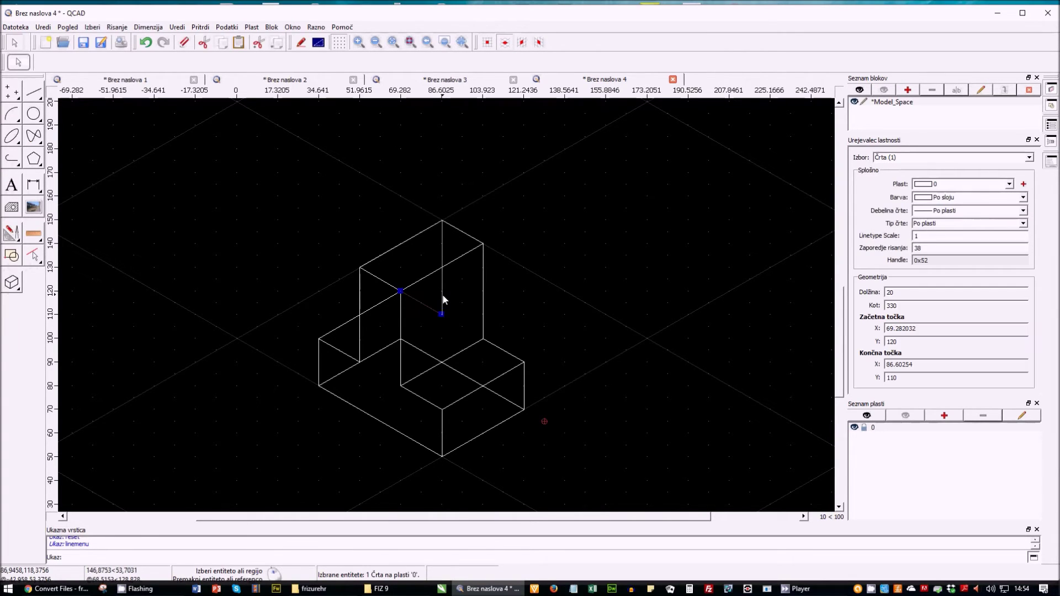
click(442, 296)
click(431, 354)
click(378, 353)
click(402, 321)
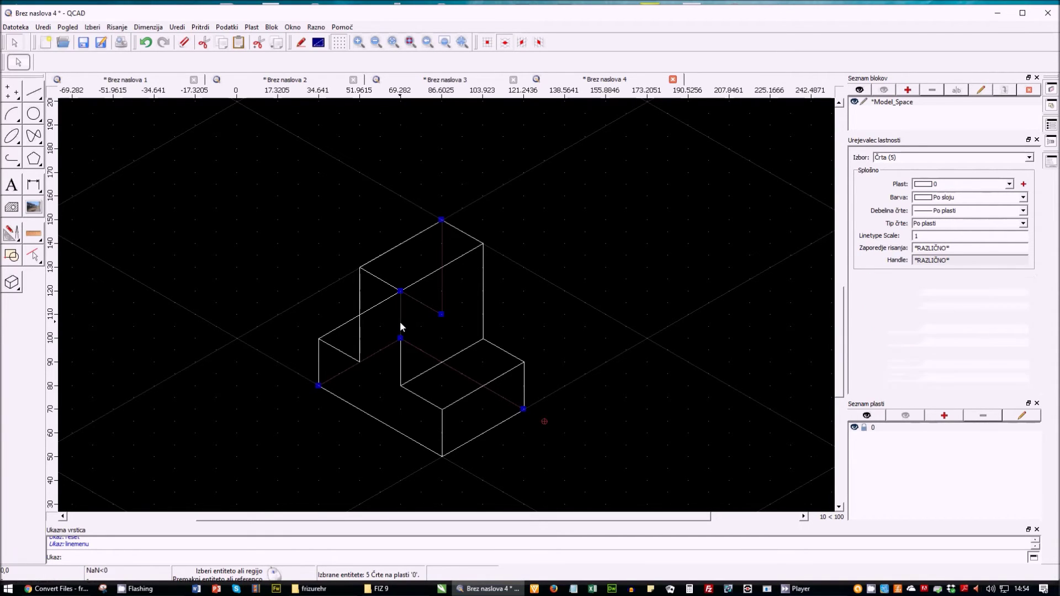
click(969, 224)
click(955, 285)
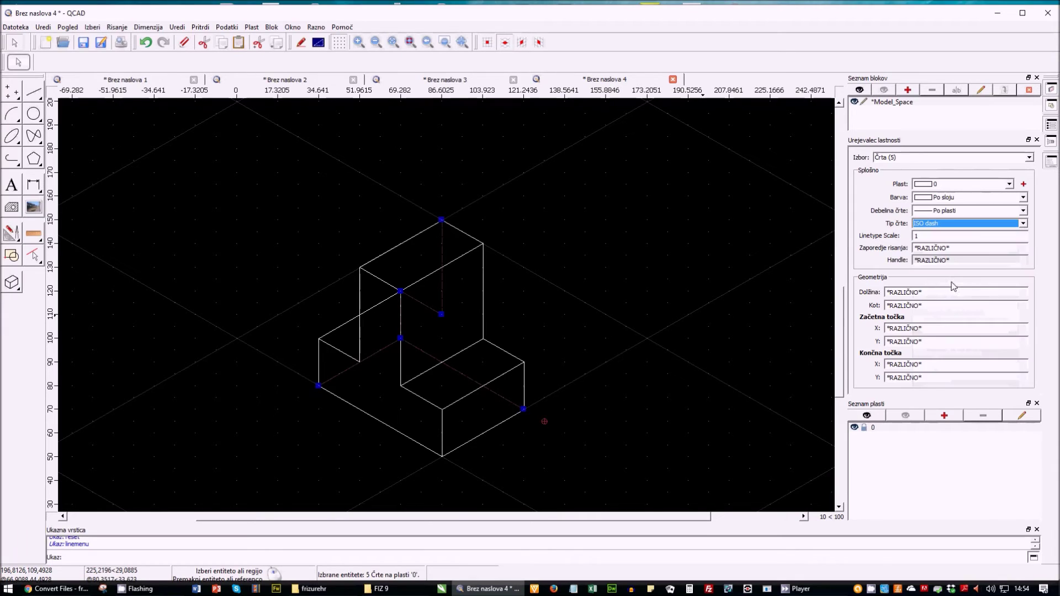
key(Escape)
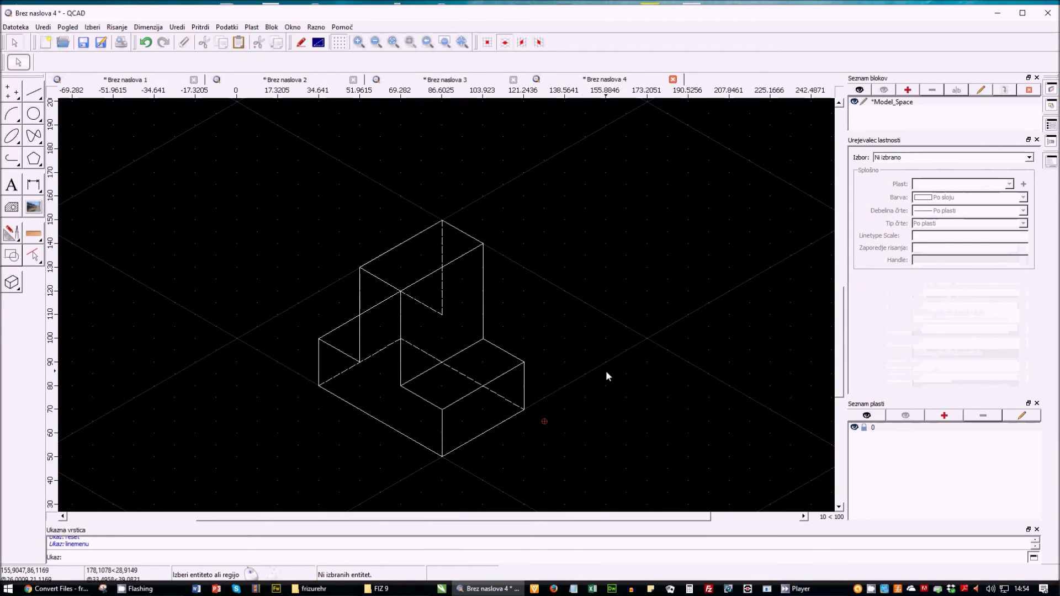
- Shorten the low block's rear top edge to 20 mm so it ends at the tower's left vertical edge
click(372, 308)
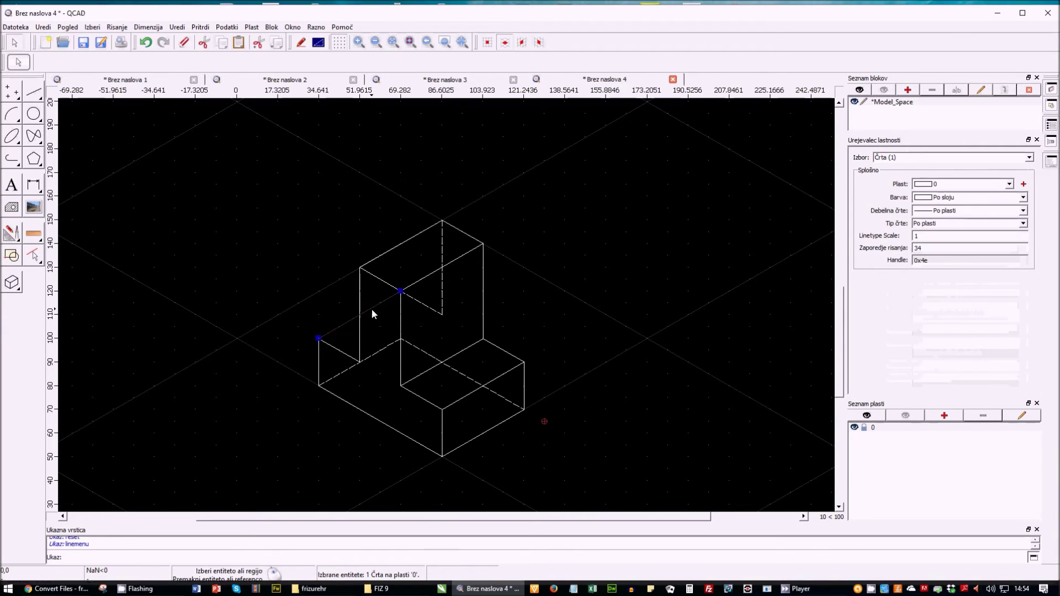
click(401, 291)
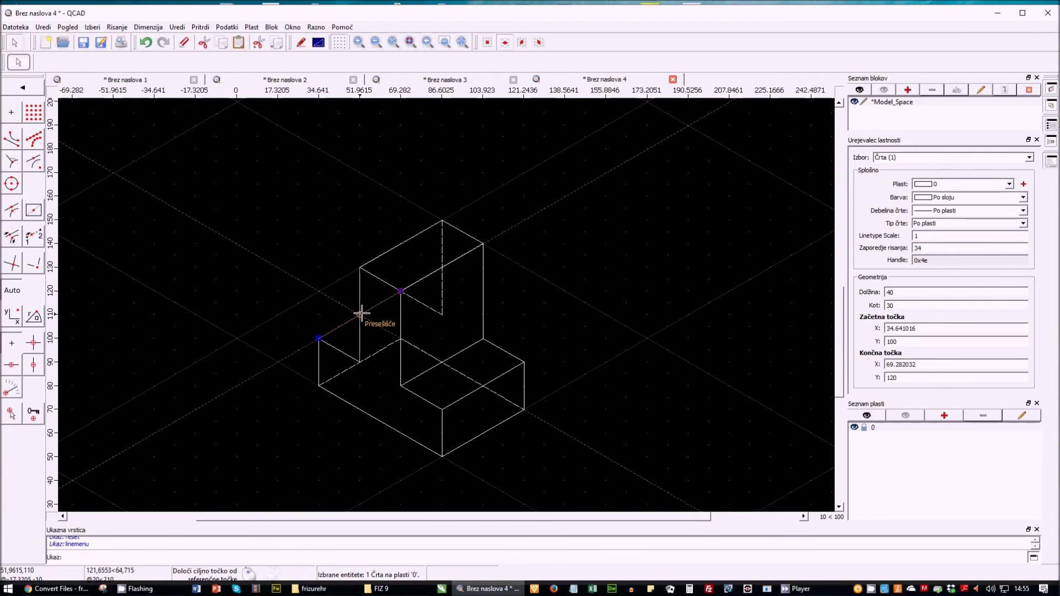
click(360, 315)
key(Escape)
- Copy the shortened 20 mm edge to continue it behind the tower, and delete the stray copy beside the solid
click(348, 323)
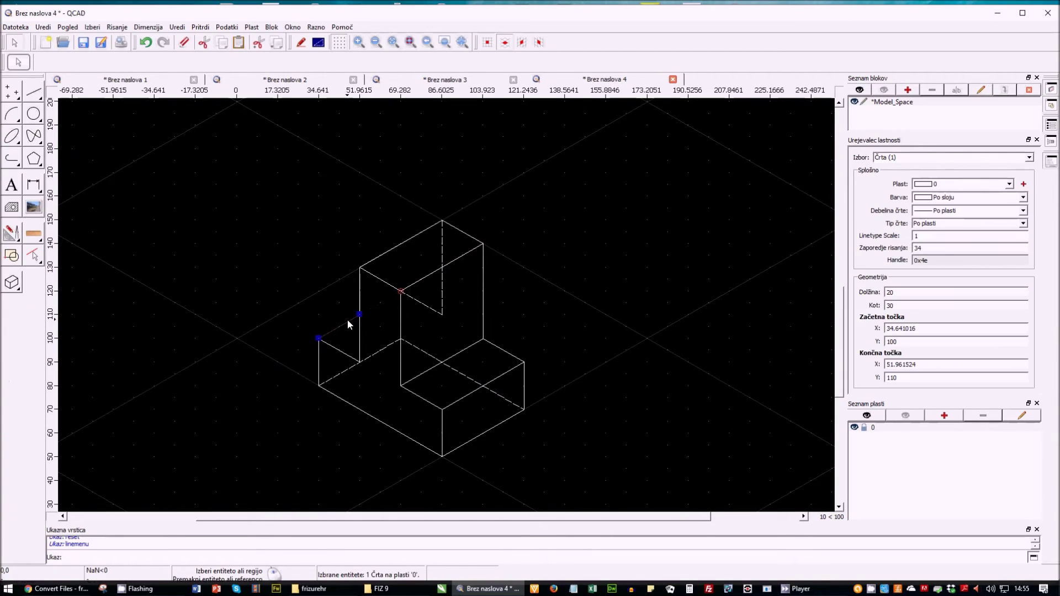
key(ctrl+v)
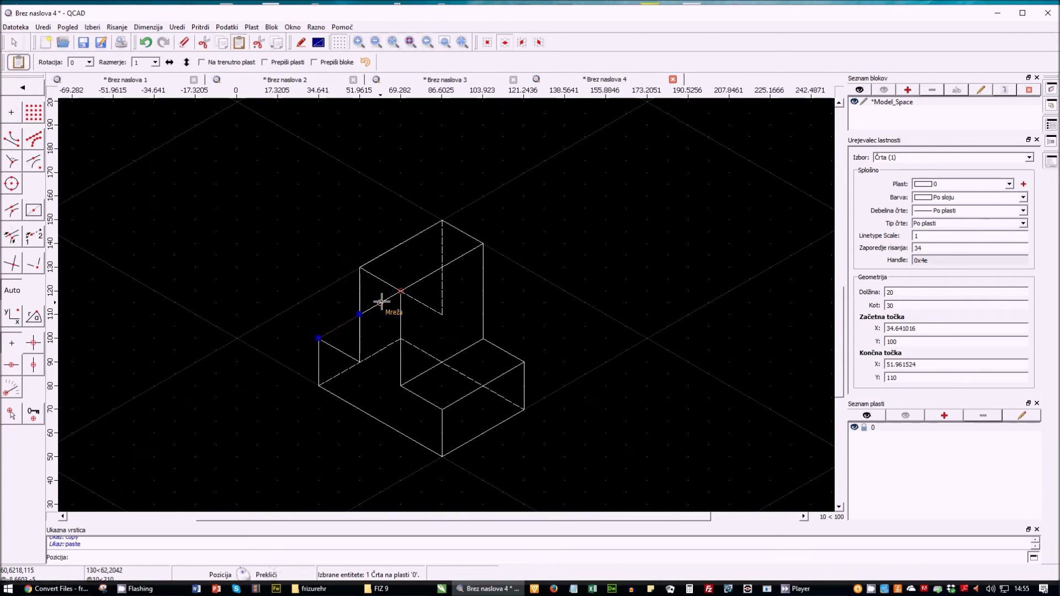
click(541, 216)
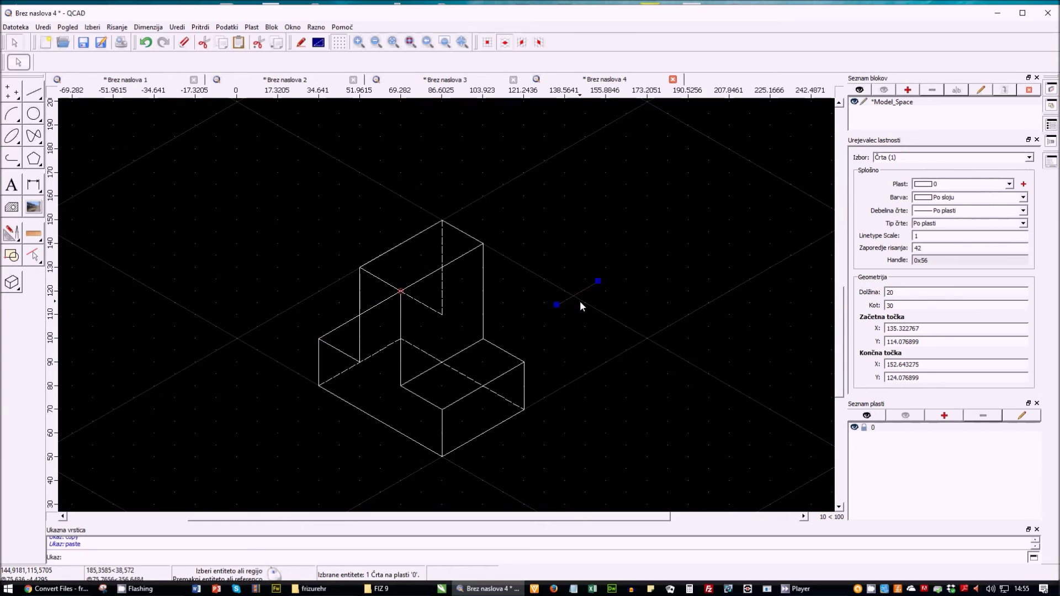
key(Delete)
- Set the line type of the copied edge segment behind the tower to ISO dash
click(388, 299)
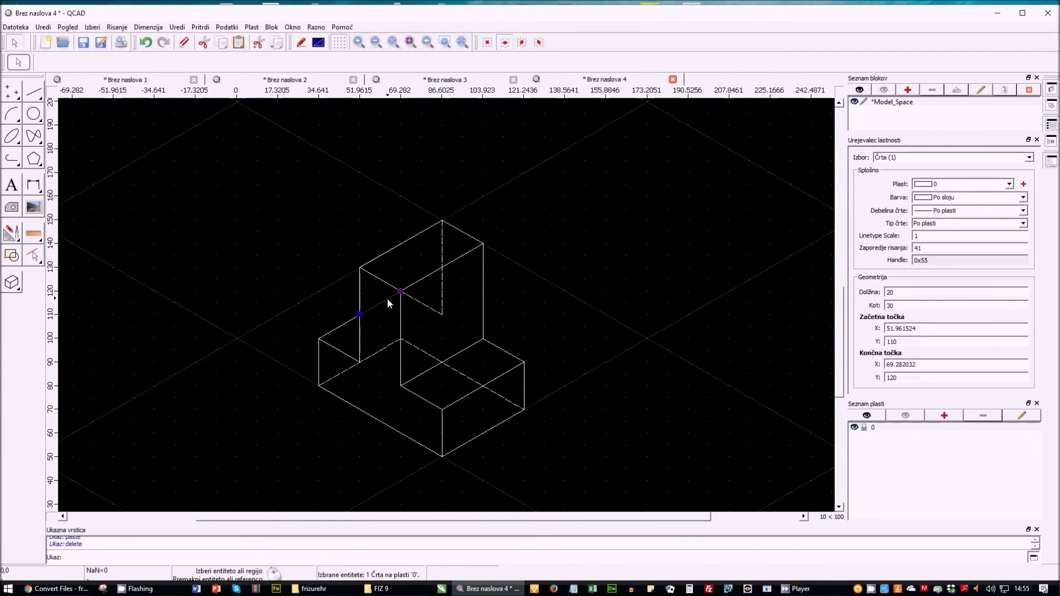
click(960, 213)
click(960, 214)
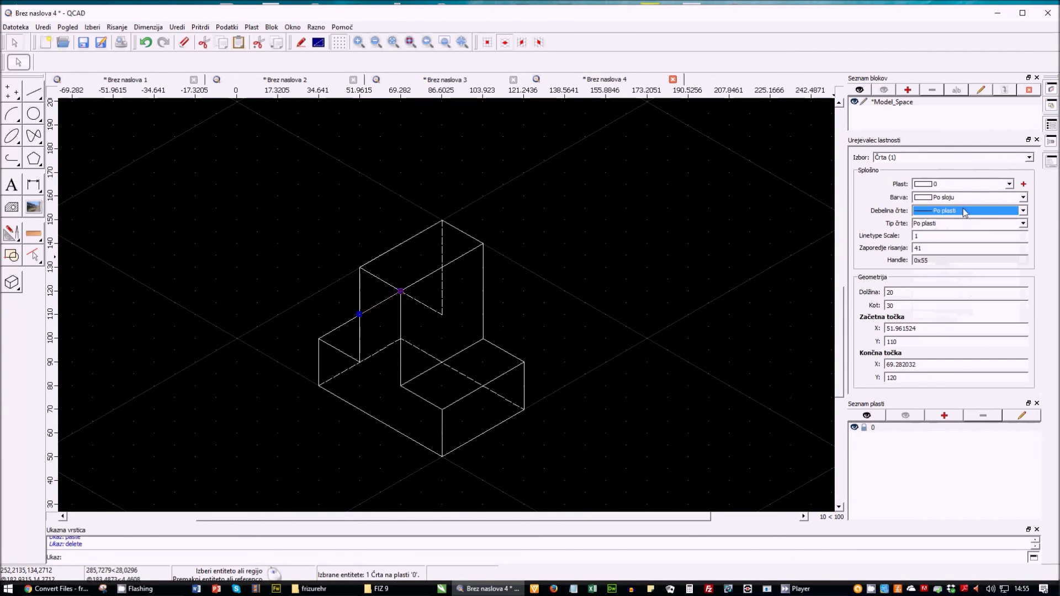
click(961, 223)
click(950, 273)
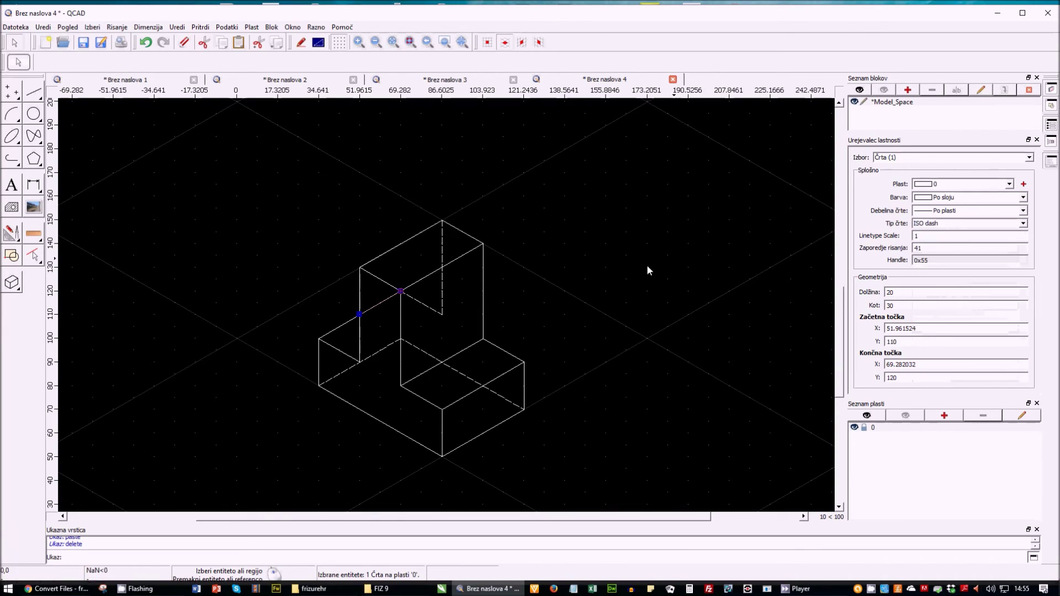
key(Escape)
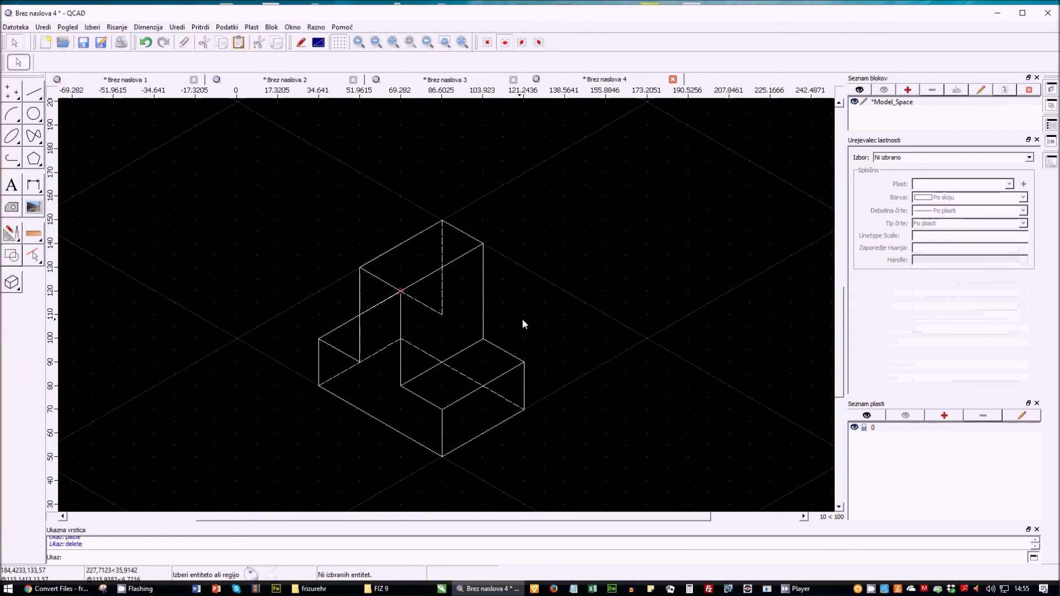
click(372, 307)
click(939, 212)
click(939, 212)
click(941, 224)
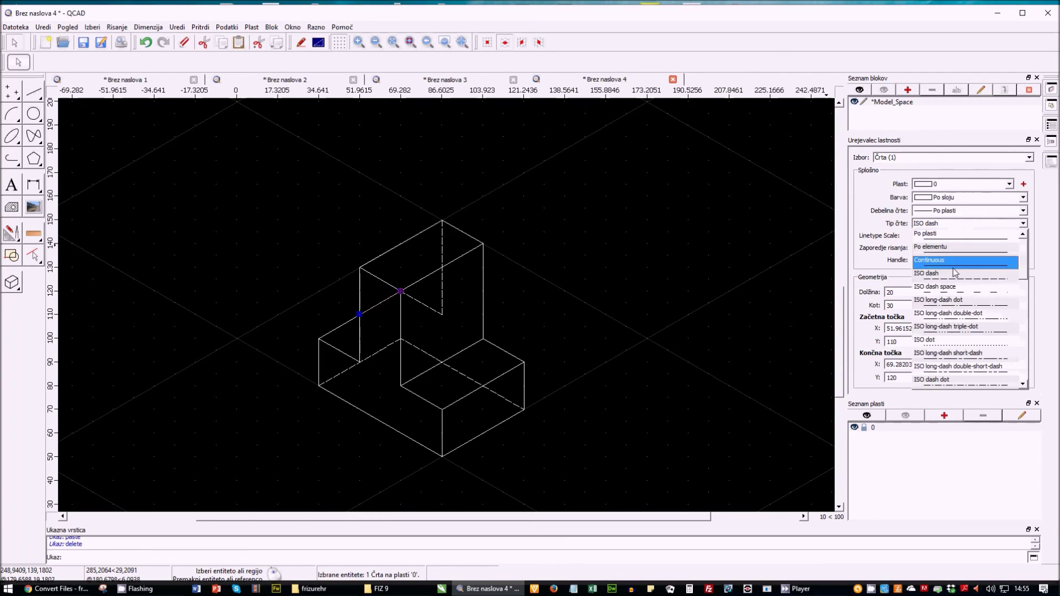
click(947, 276)
key(Escape)
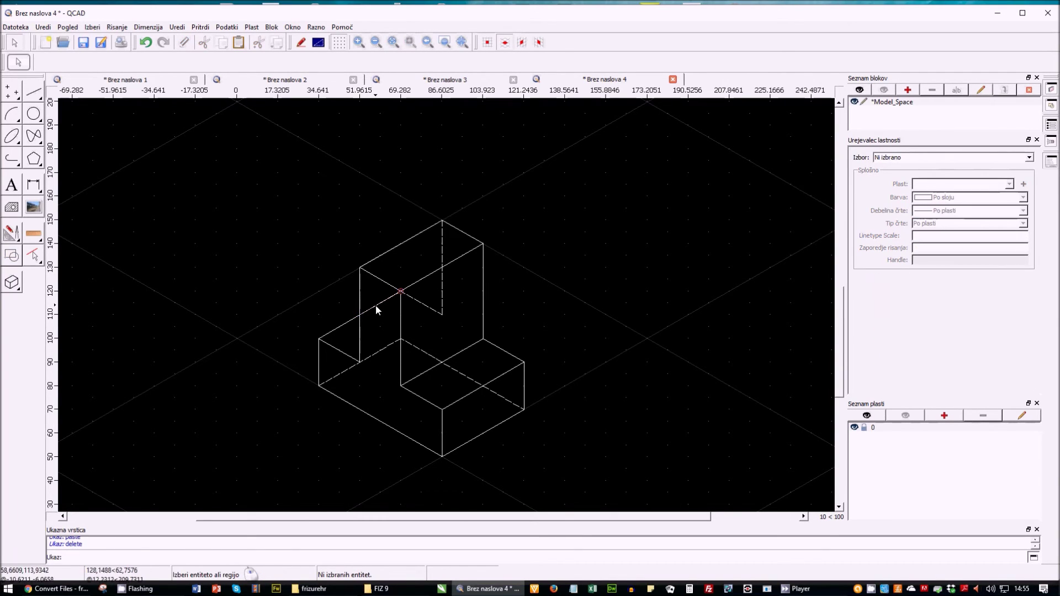
- Move the dashed 20 mm segment aside and delete the continuous duplicate beneath it
click(376, 304)
key(m)
key(v)
click(386, 323)
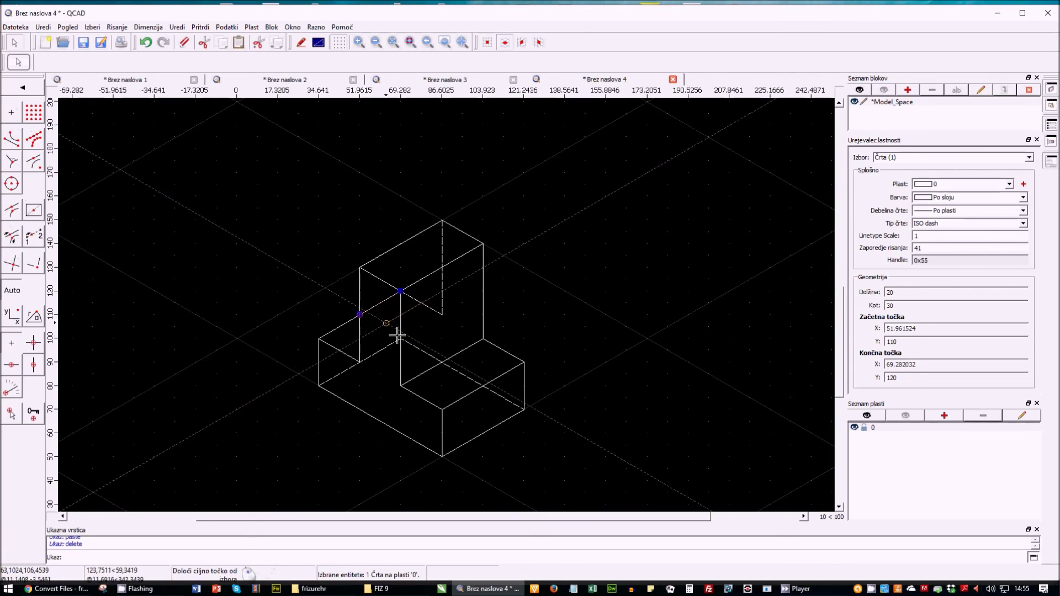
key(Escape)
click(379, 304)
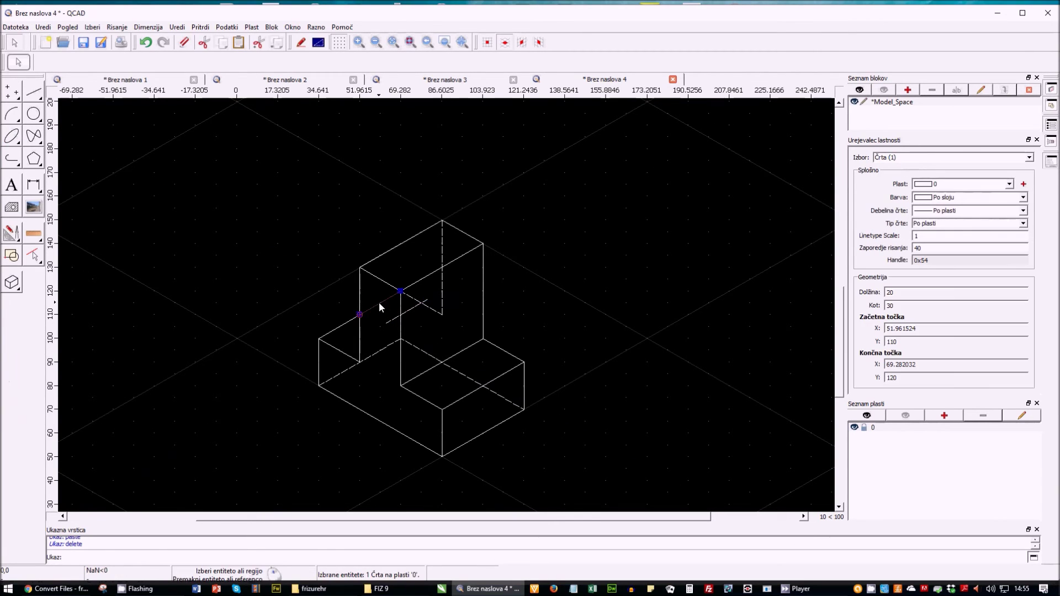
key(Escape)
- Move the dashed segment back so its start point meets the shortened edge at the tower's left vertical
click(391, 320)
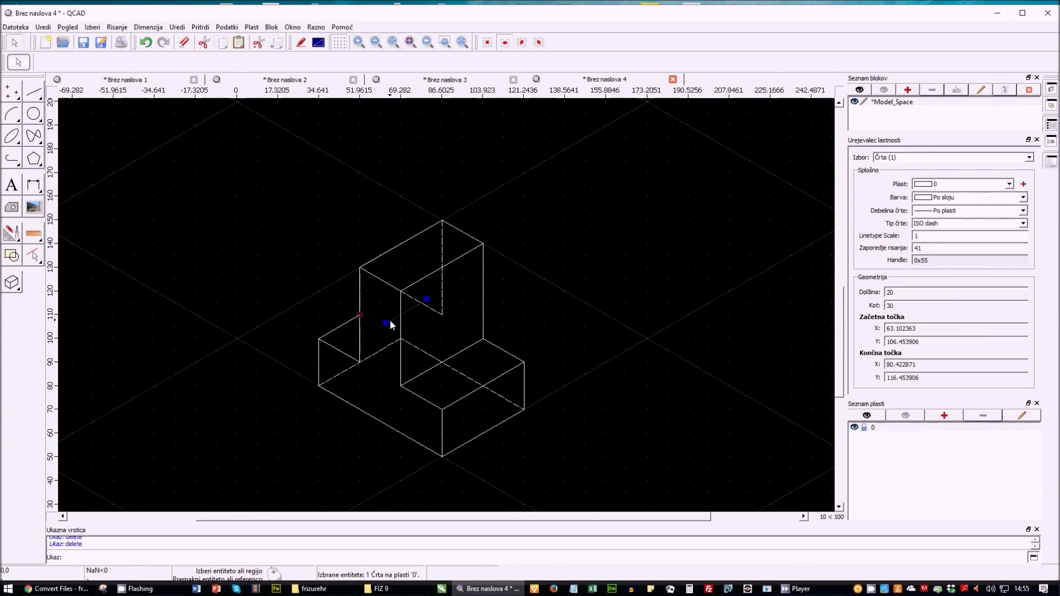
key(m)
key(v)
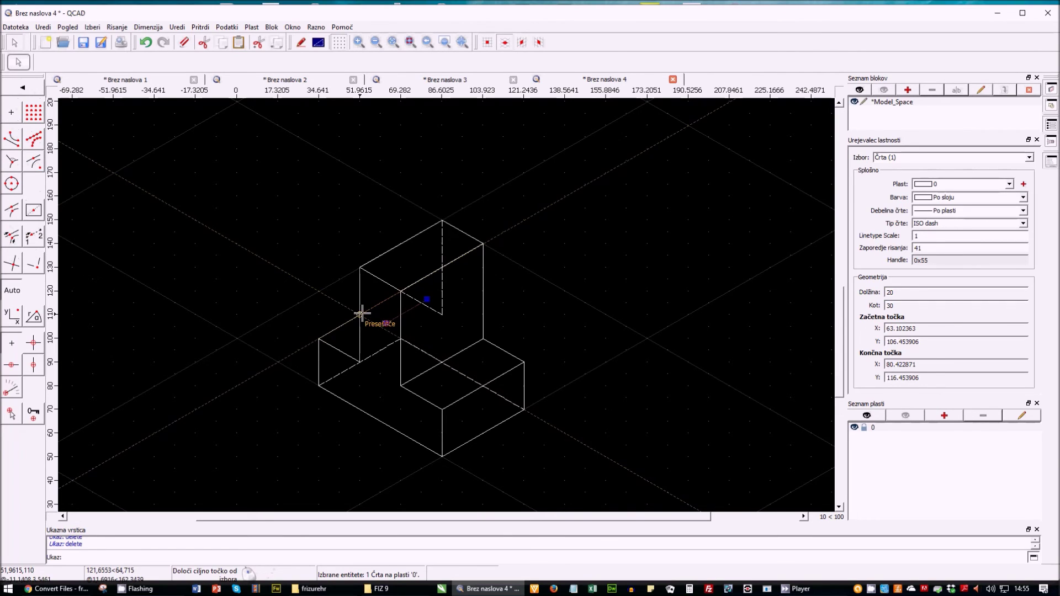
click(362, 313)
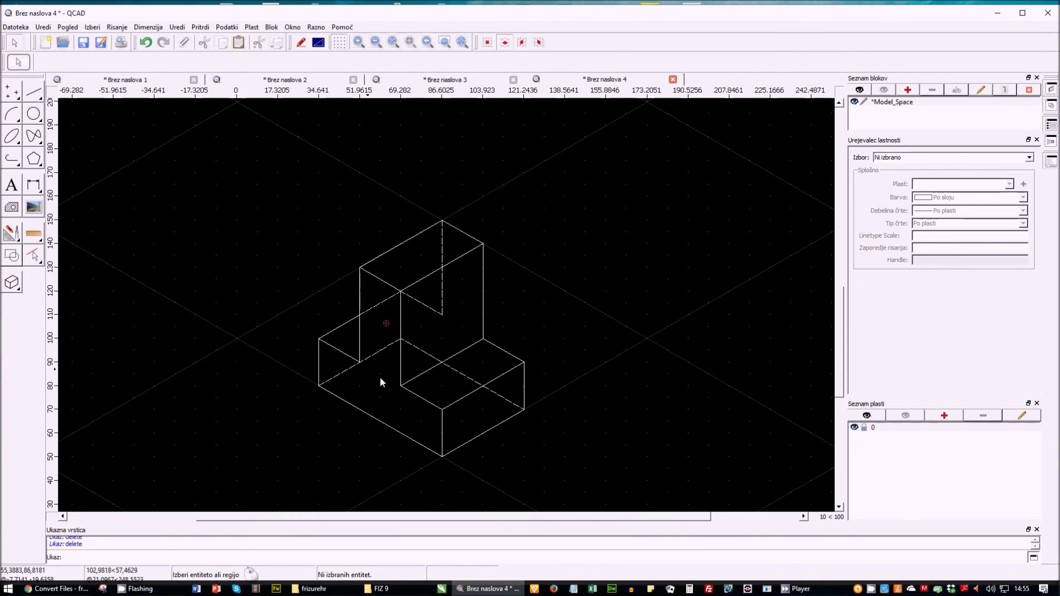
- Draw a 40 mm line from the bottom of the tower's left vertical to the lower end of its hidden rear vertical
click(34, 93)
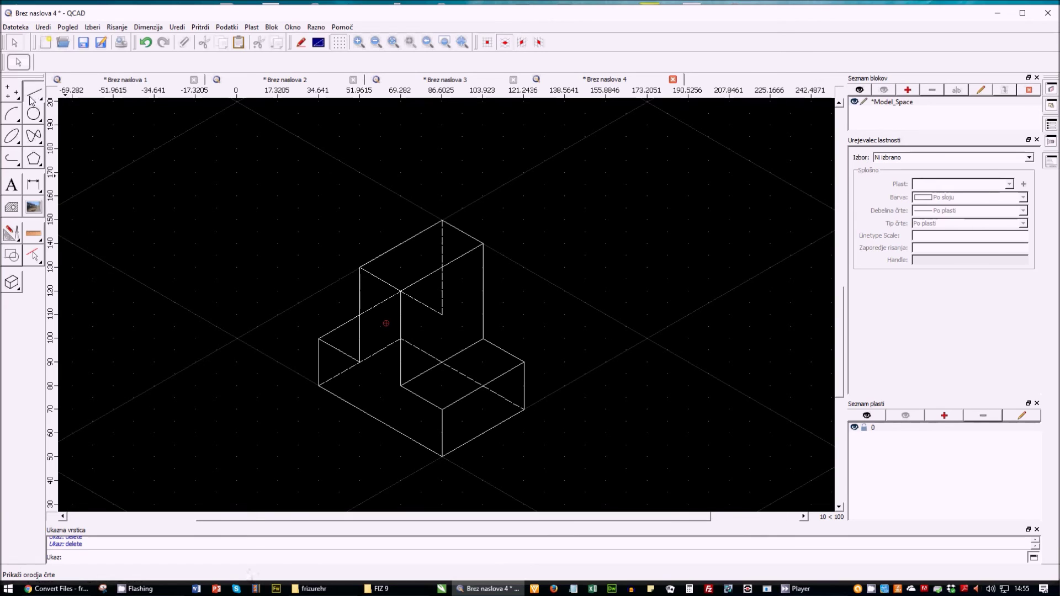
key(l)
key(i)
click(360, 363)
click(441, 314)
key(Escape)
- Set the line type of the 40 mm line at the tower's hidden foot to ISO dash
click(415, 328)
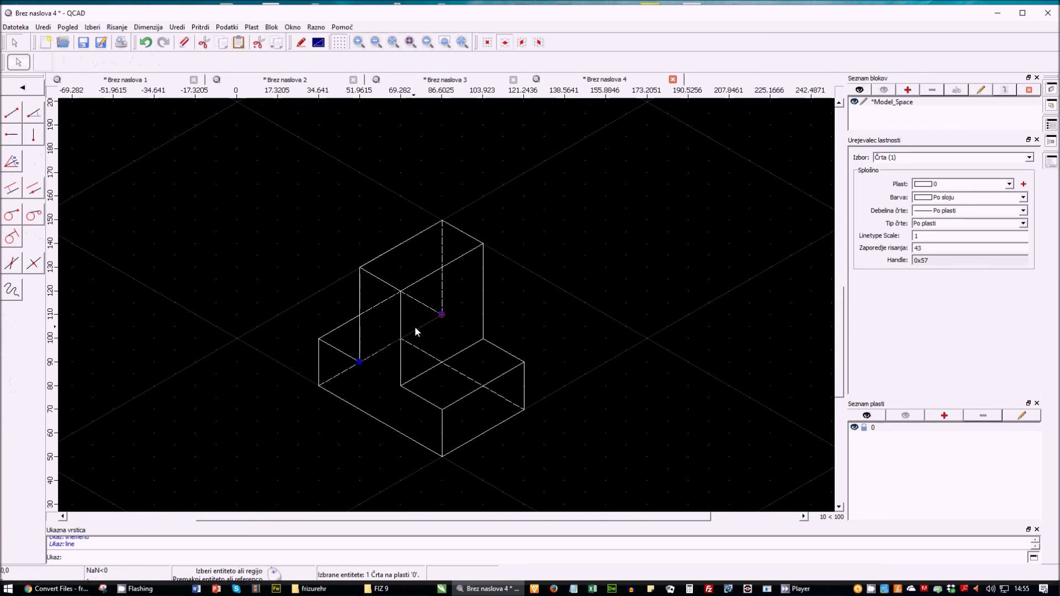
click(951, 224)
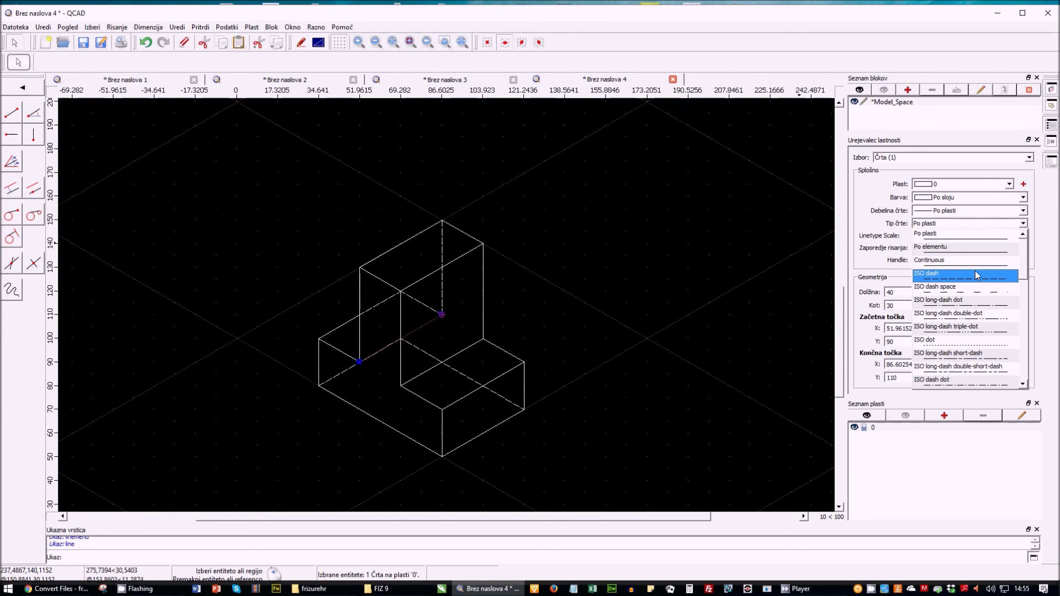
click(978, 276)
click(568, 278)
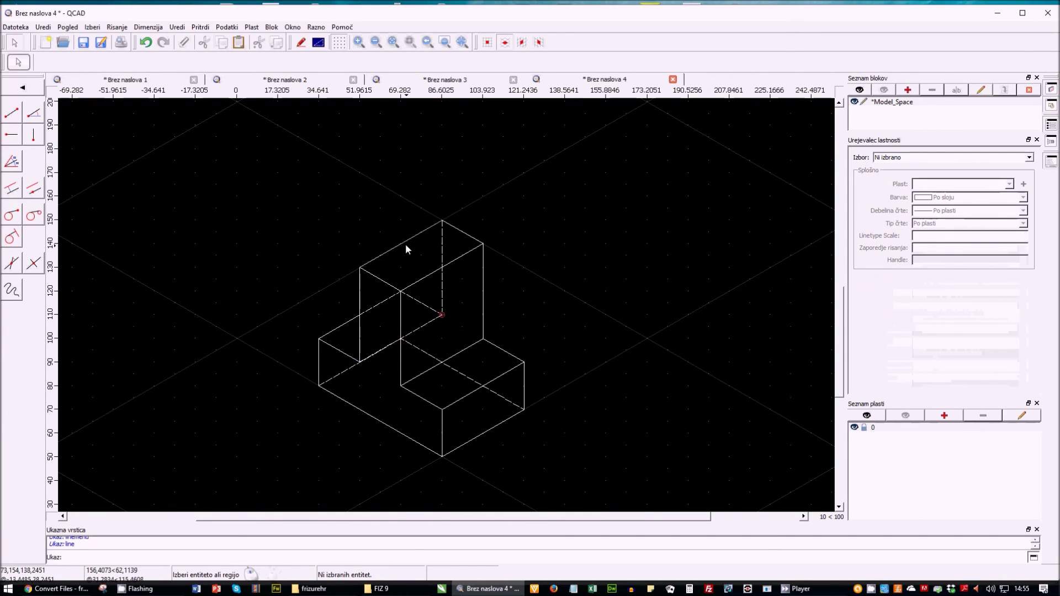
- Set the lineweight of all lines in the isometric view to 1.00 mm (ISO)
drag(247, 209, 558, 471)
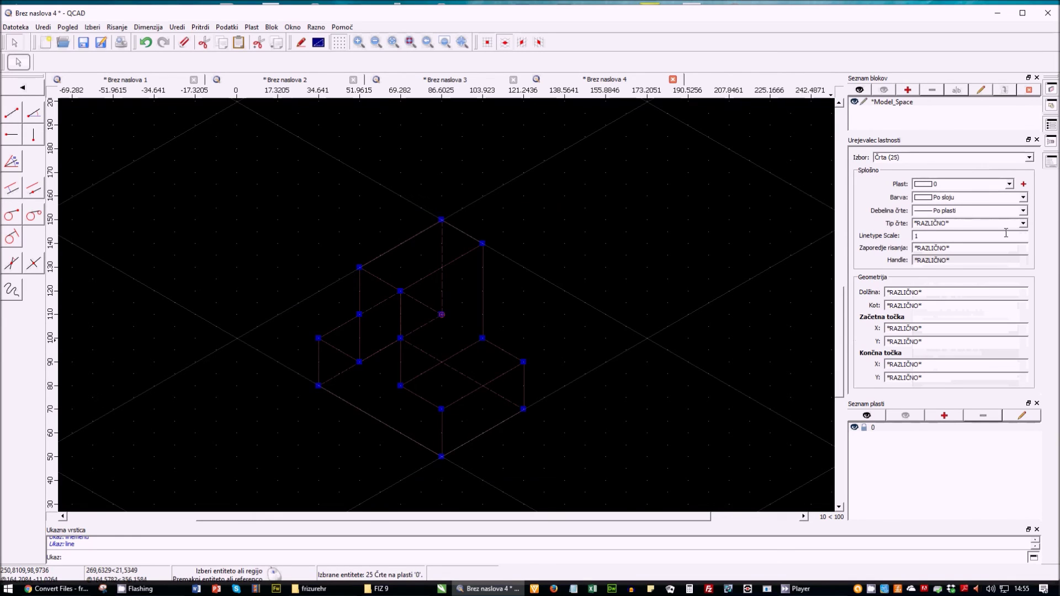
click(970, 224)
click(970, 224)
click(967, 237)
click(967, 214)
drag(1026, 270, 1026, 310)
click(967, 285)
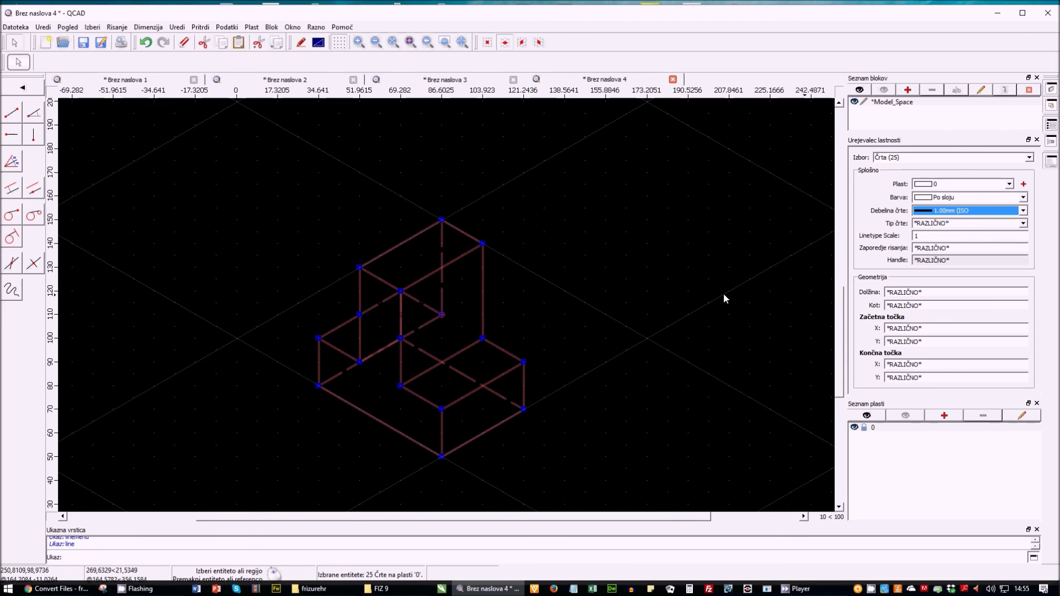
click(640, 299)
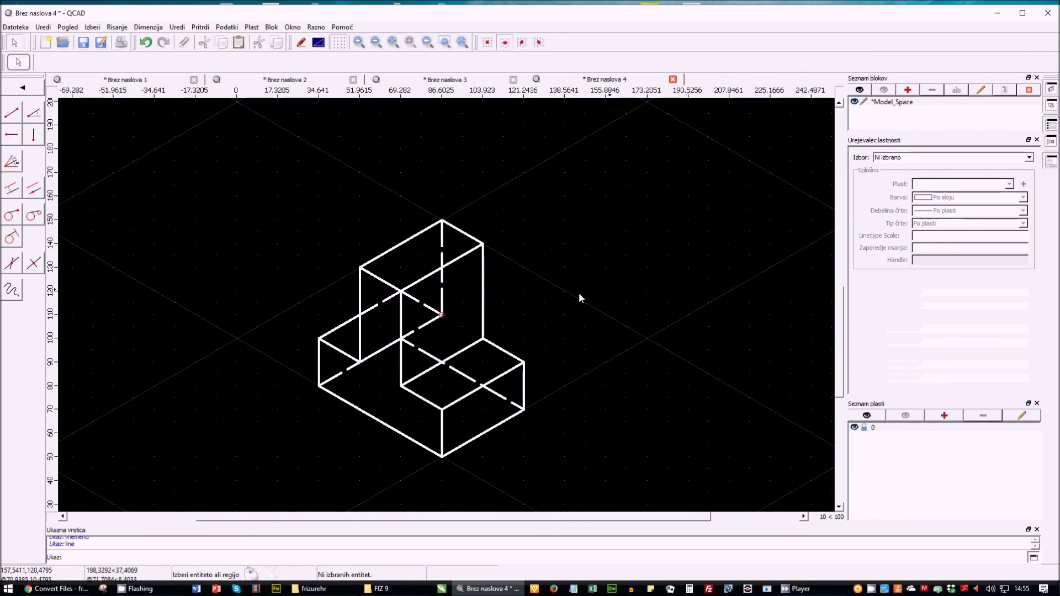
- Set the lineweight of the six dashed hidden edges to 0.50 mm (ISO)
click(441, 290)
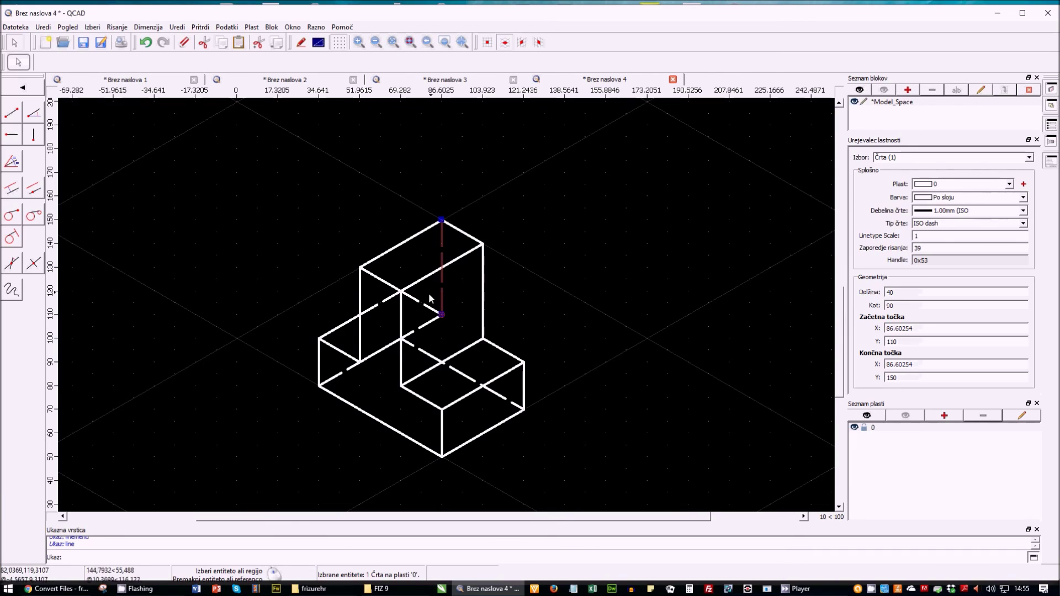
click(427, 306)
click(423, 326)
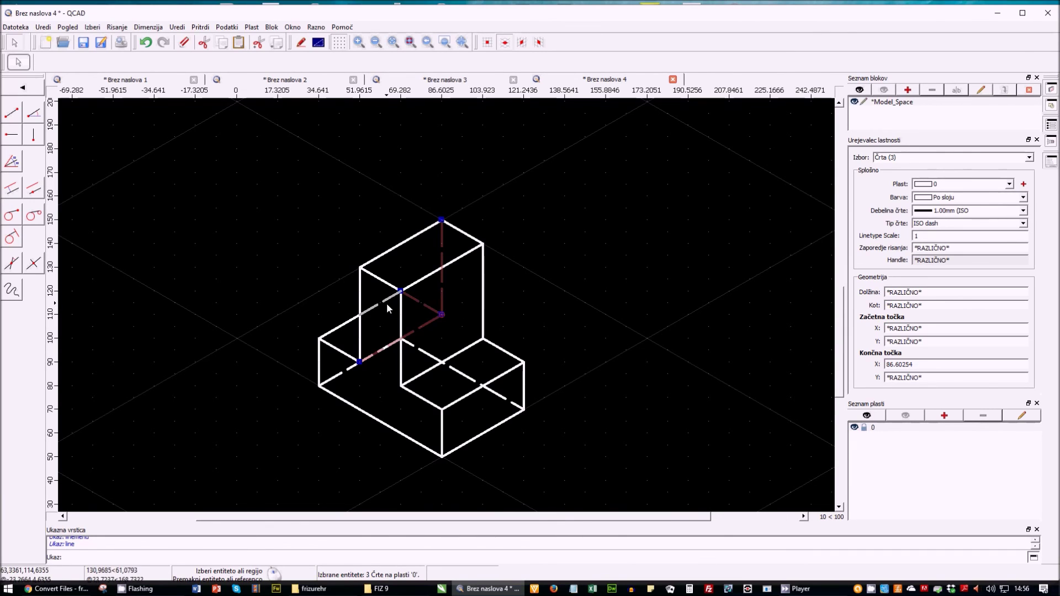
click(386, 307)
click(338, 380)
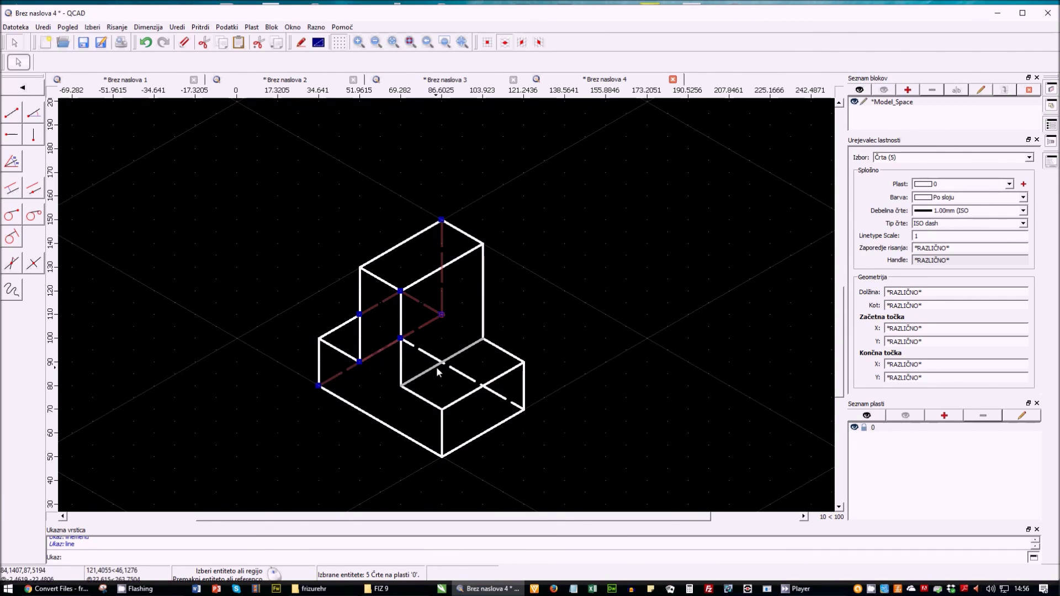
click(457, 371)
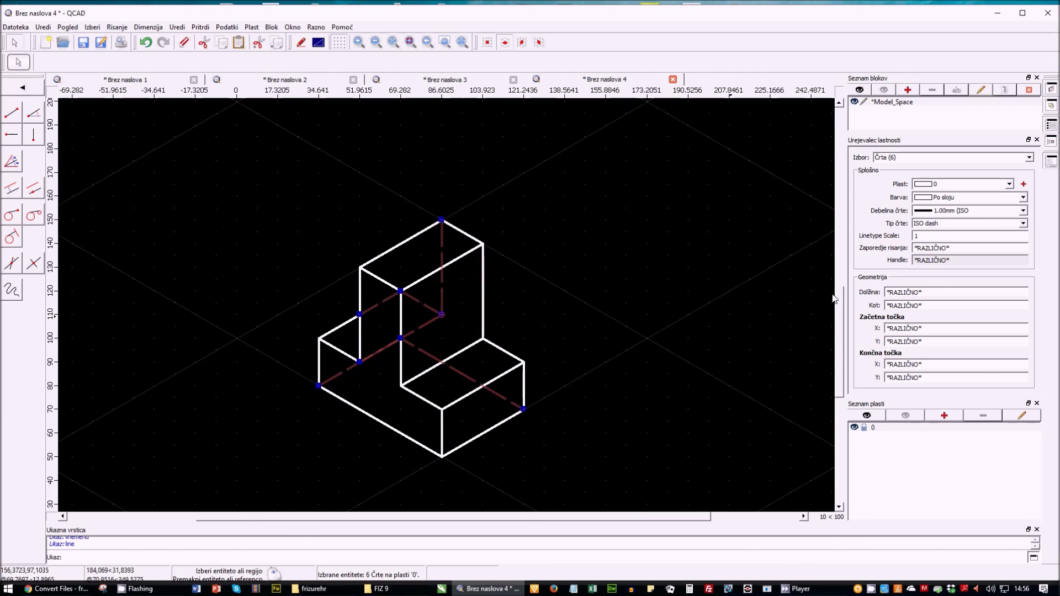
click(967, 213)
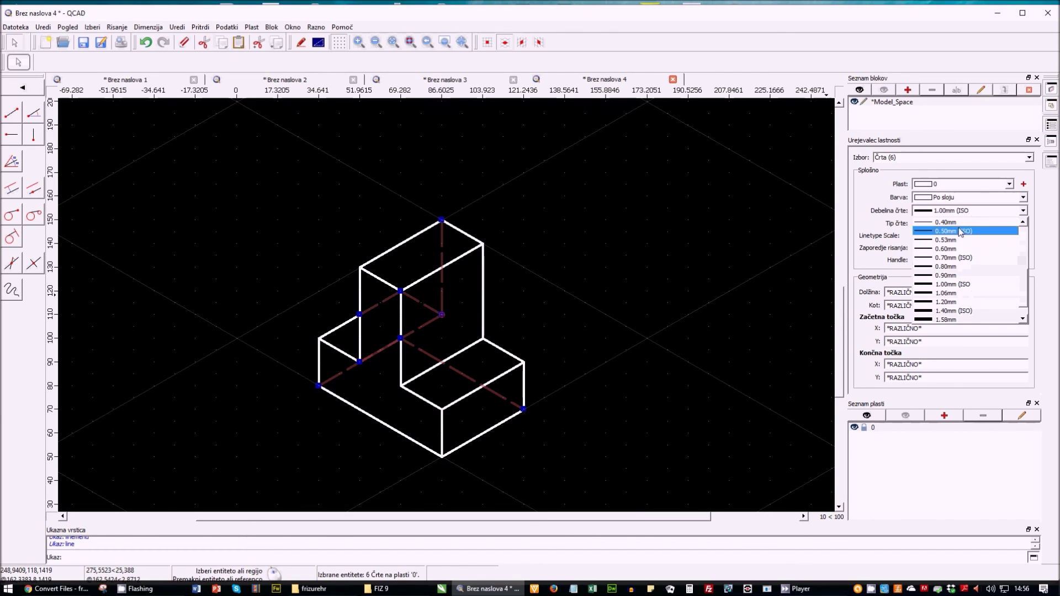
click(960, 231)
click(621, 297)
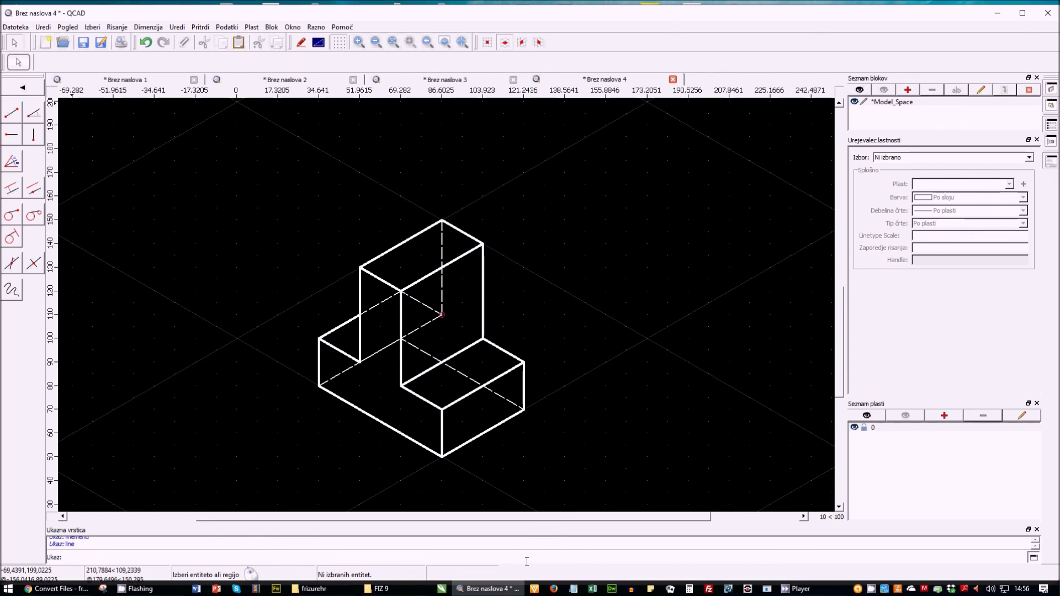
- Frame the dimensioned outline and the isometric view together to examine the complete drawing
click(379, 42)
click(379, 42)
click(379, 42)
click(379, 42)
click(444, 42)
click(339, 120)
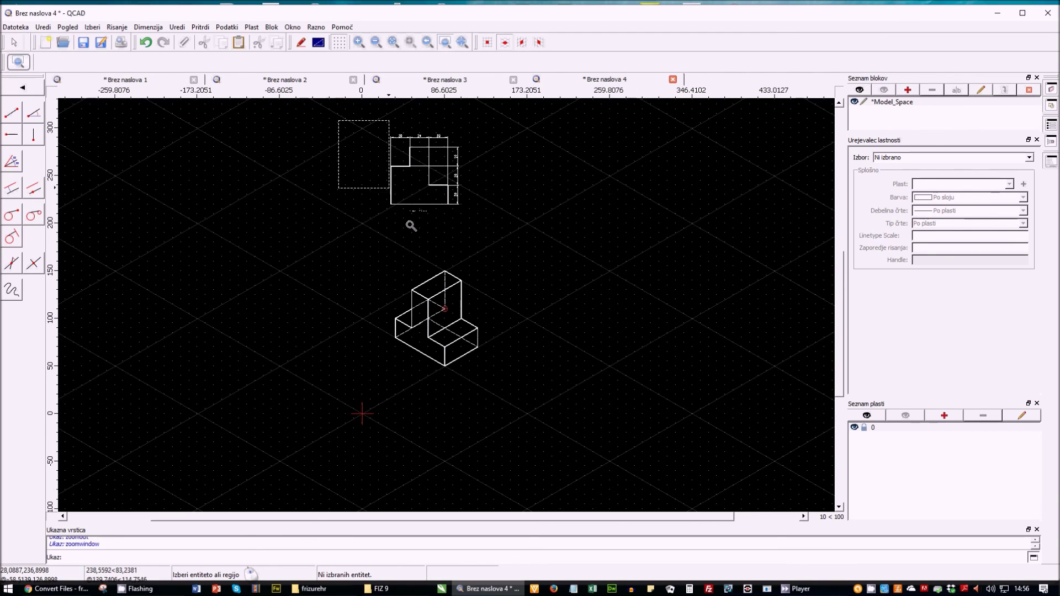
click(519, 394)
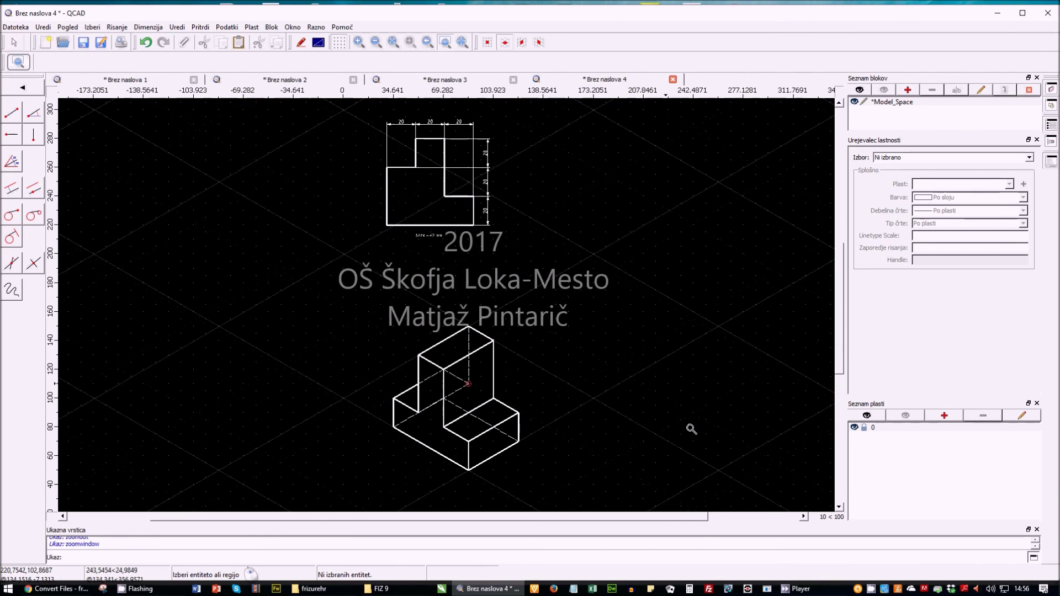